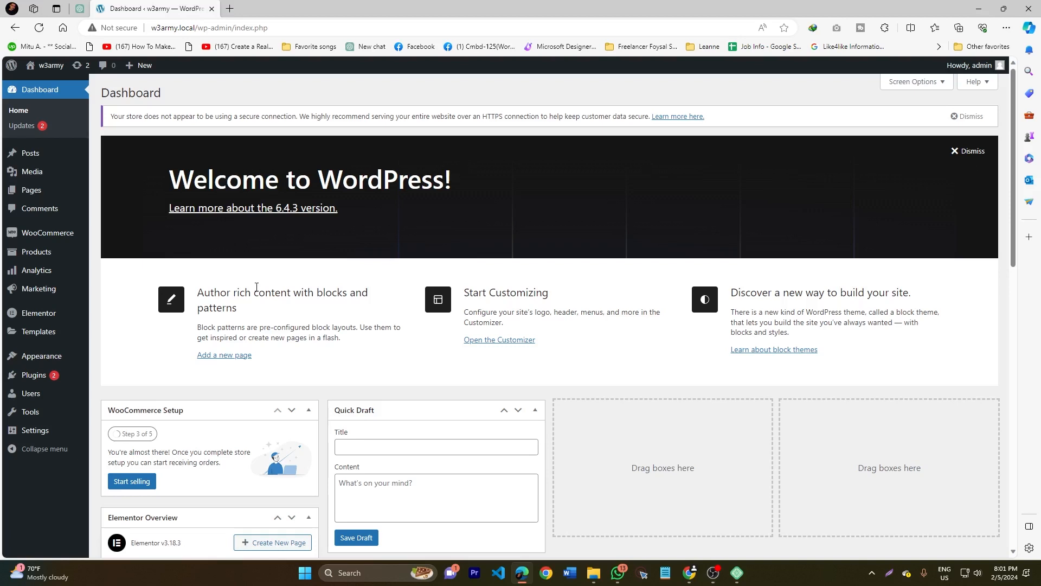
- Open the list of all products in the store's admin area
{"action": "mouse_move", "coordinate": [71, 254]}
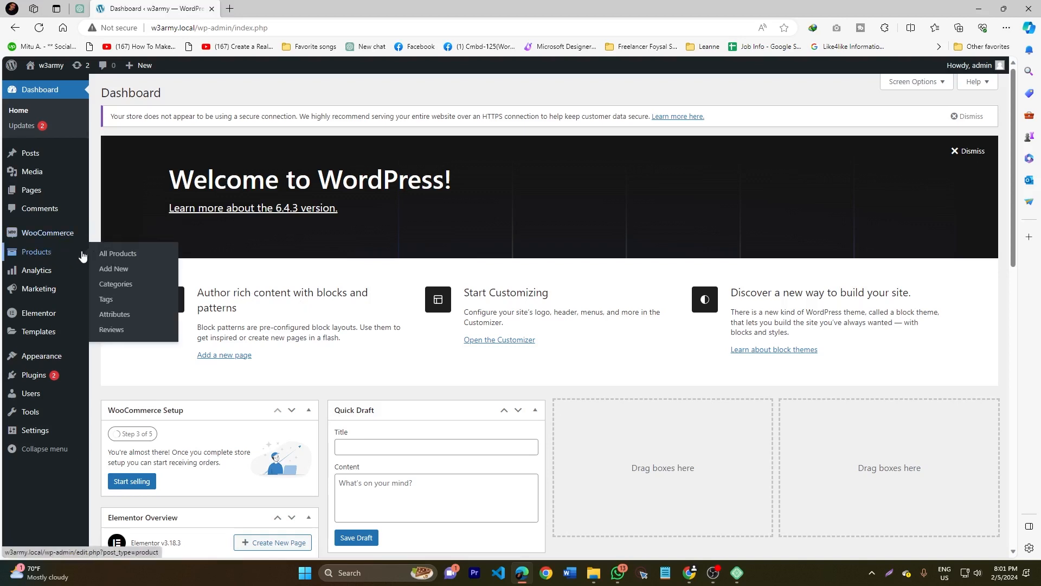
{"action": "left_click", "coordinate": [108, 254]}
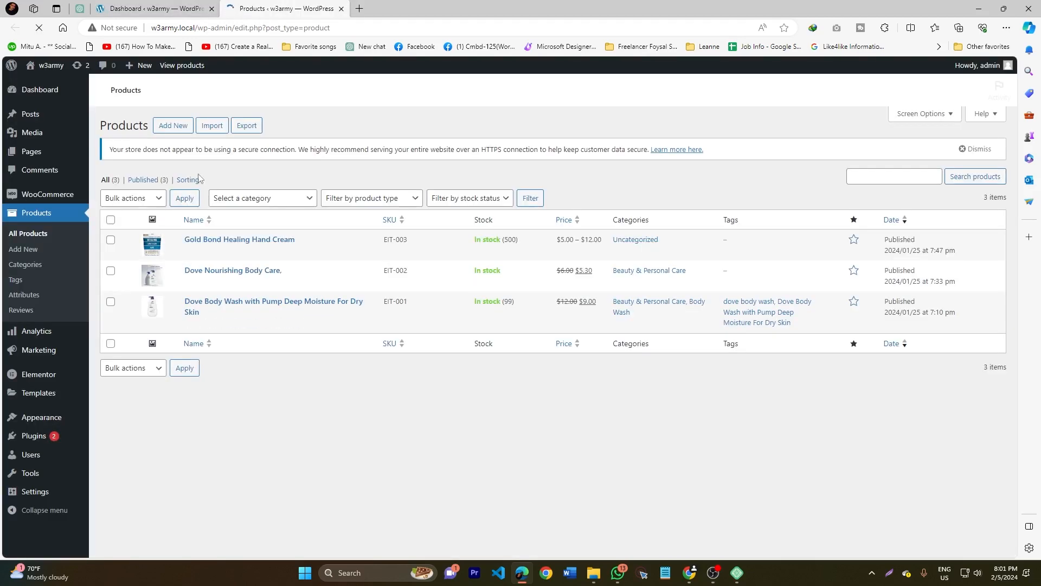
{"action": "mouse_move", "coordinate": [216, 326]}
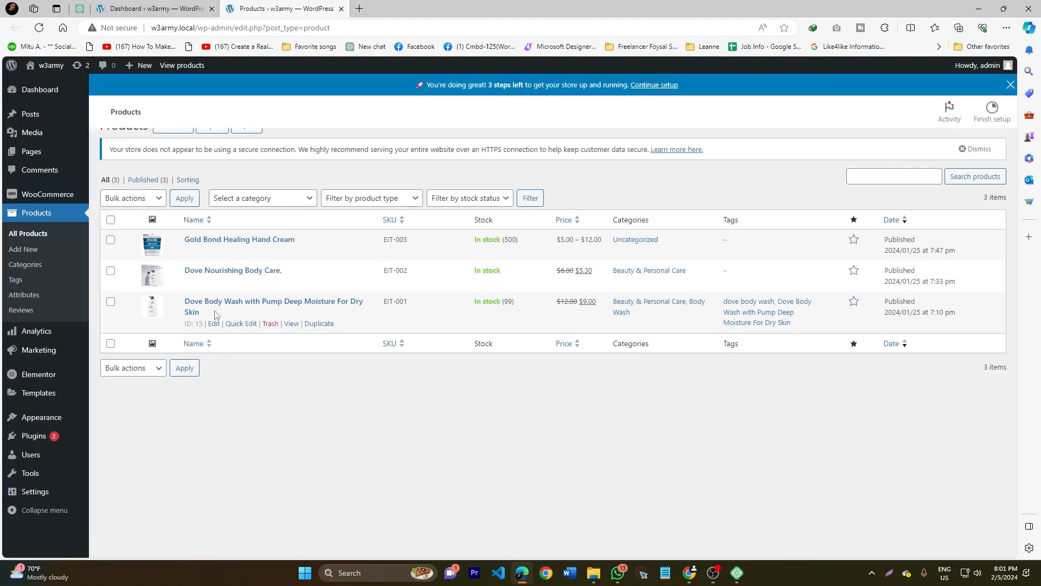
- Open the w3army storefront's Shop page and compare the products shown there with the admin product list
{"action": "mouse_move", "coordinate": [51, 67]}
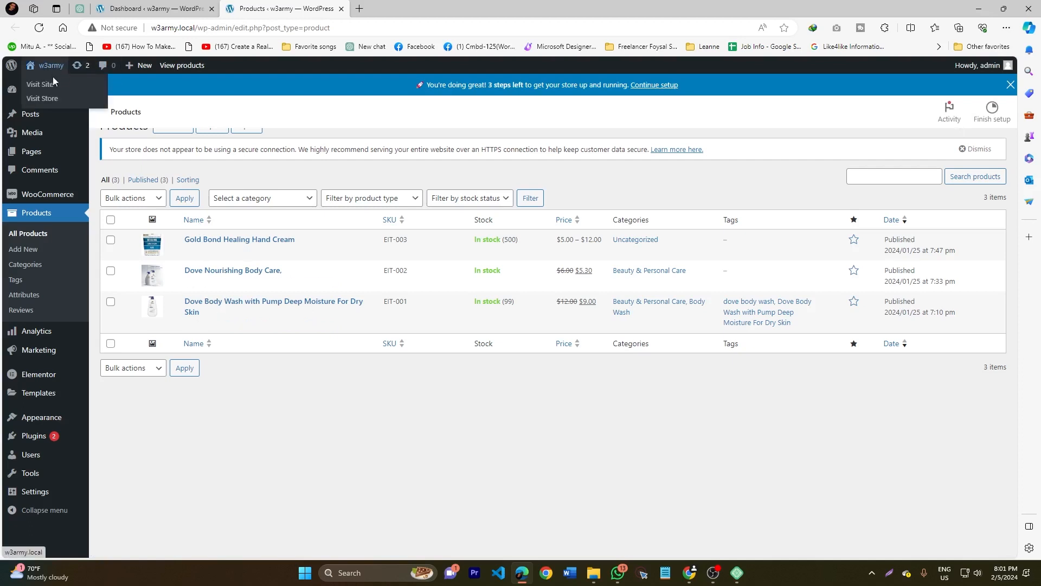
{"action": "left_click", "coordinate": [49, 94]}
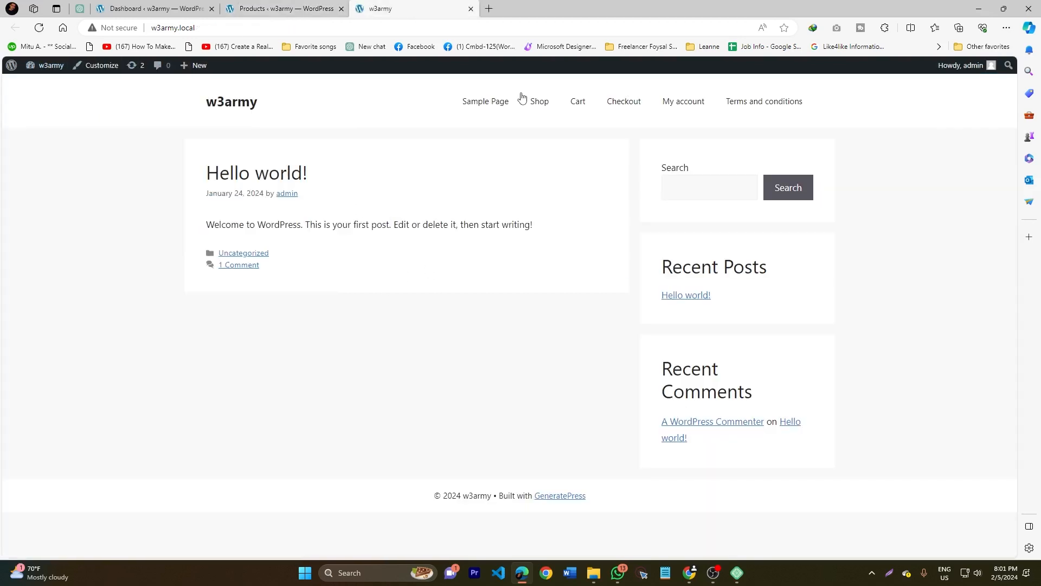
{"action": "left_click", "coordinate": [537, 101]}
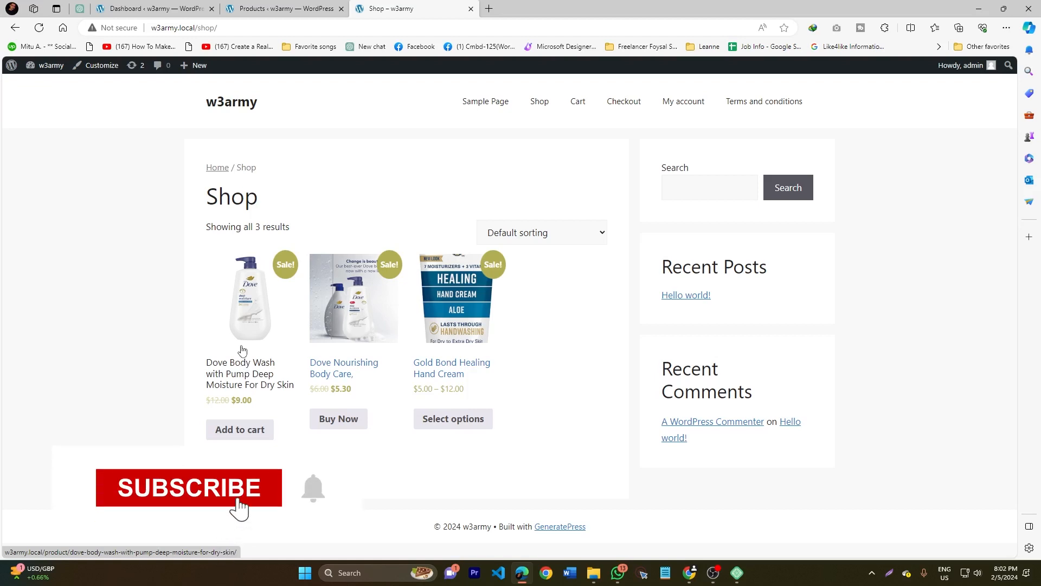
{"action": "left_click", "coordinate": [326, 9]}
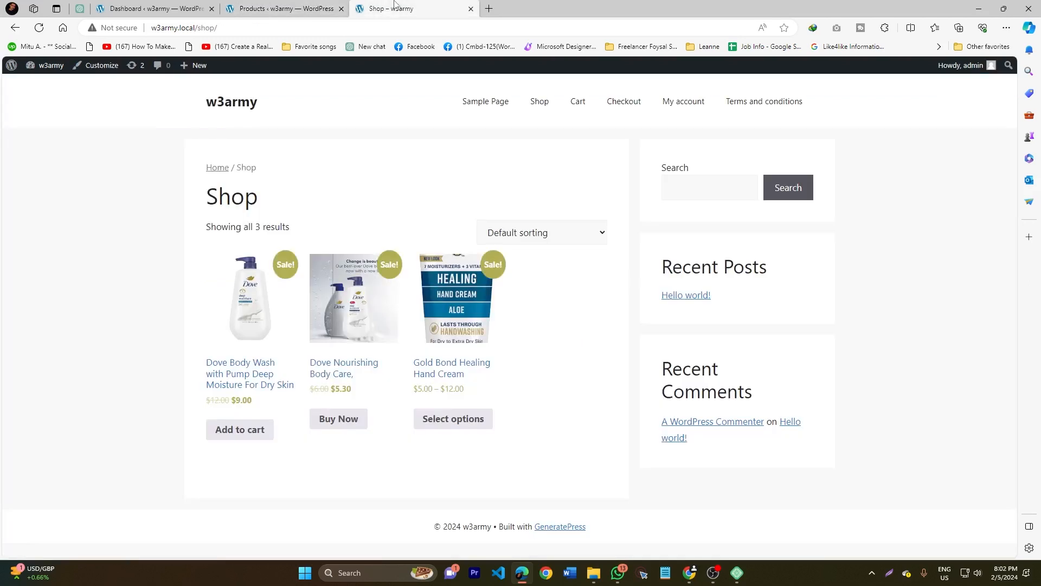
{"action": "left_click", "coordinate": [401, 9]}
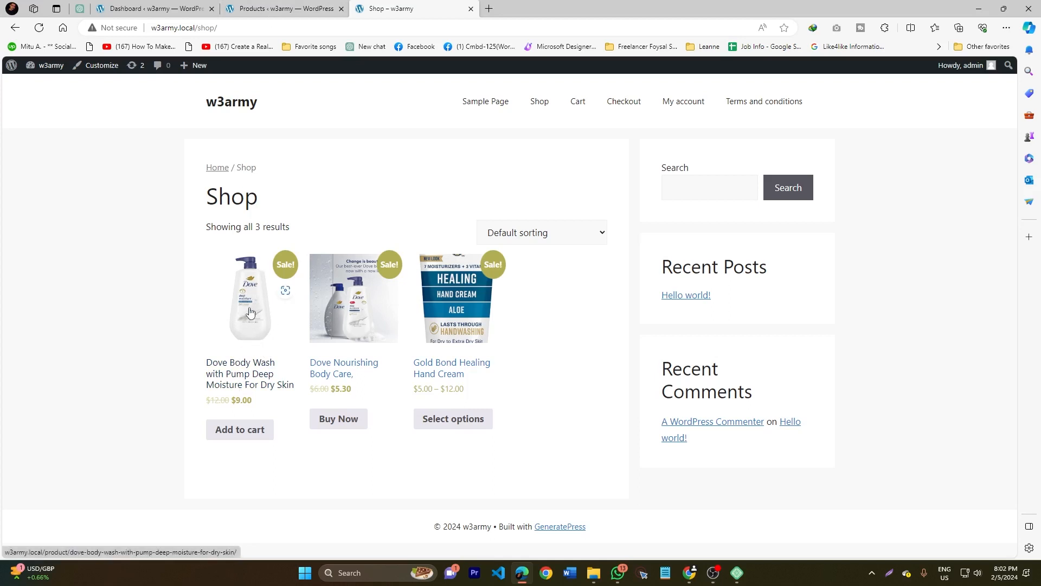
- Open the WooCommerce orders list, open the processing order for editing, and highlight its billing details
{"action": "left_click", "coordinate": [276, 8]}
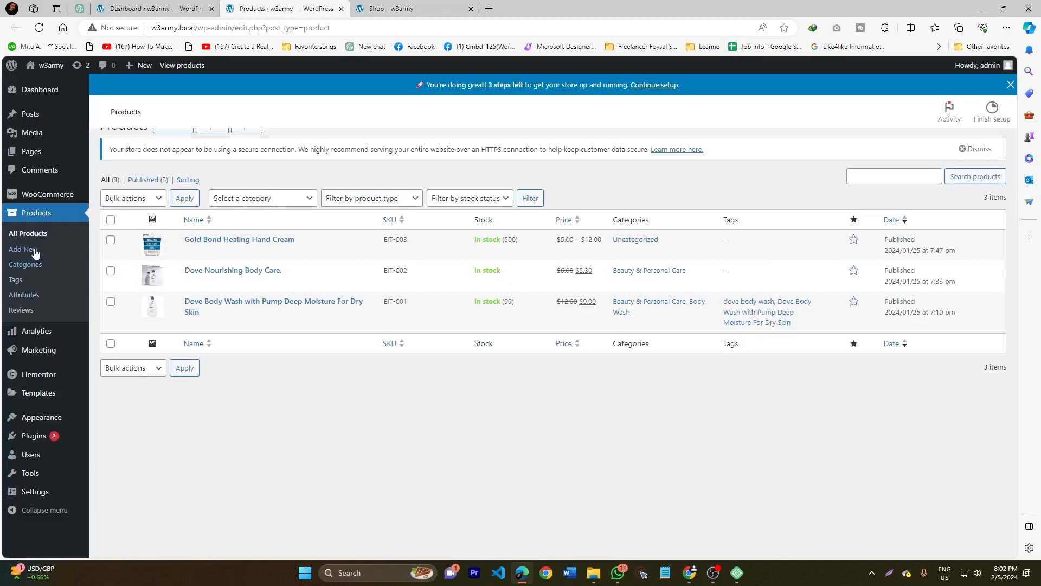
{"action": "mouse_move", "coordinate": [39, 199]}
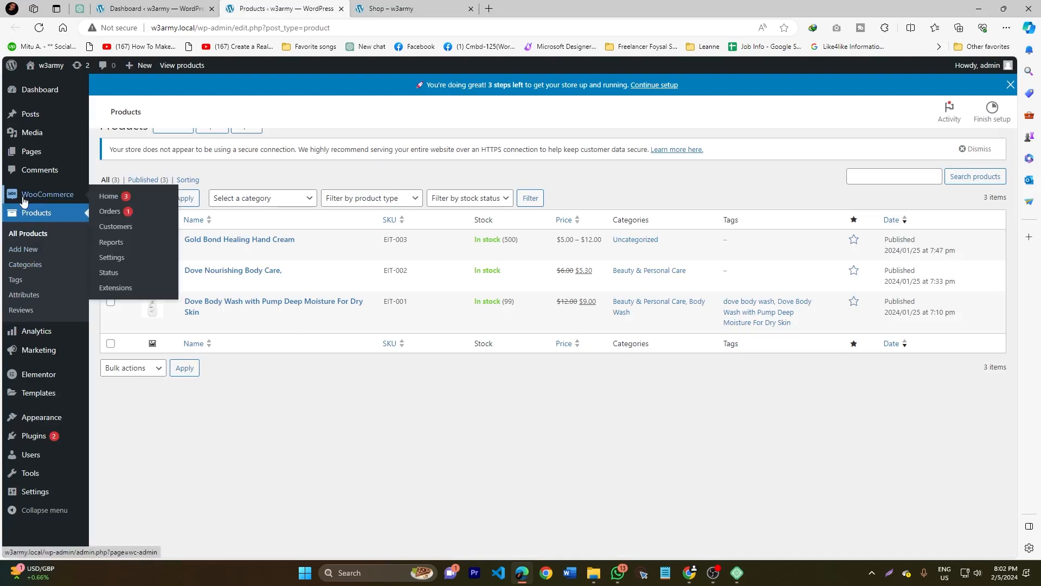
{"action": "left_click", "coordinate": [115, 214]}
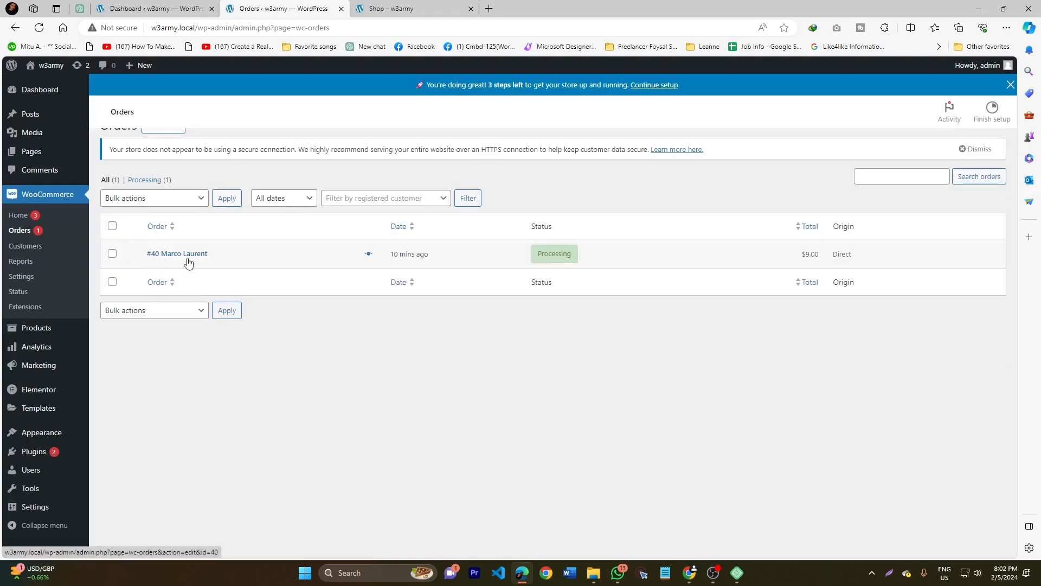
{"action": "mouse_move", "coordinate": [397, 261]}
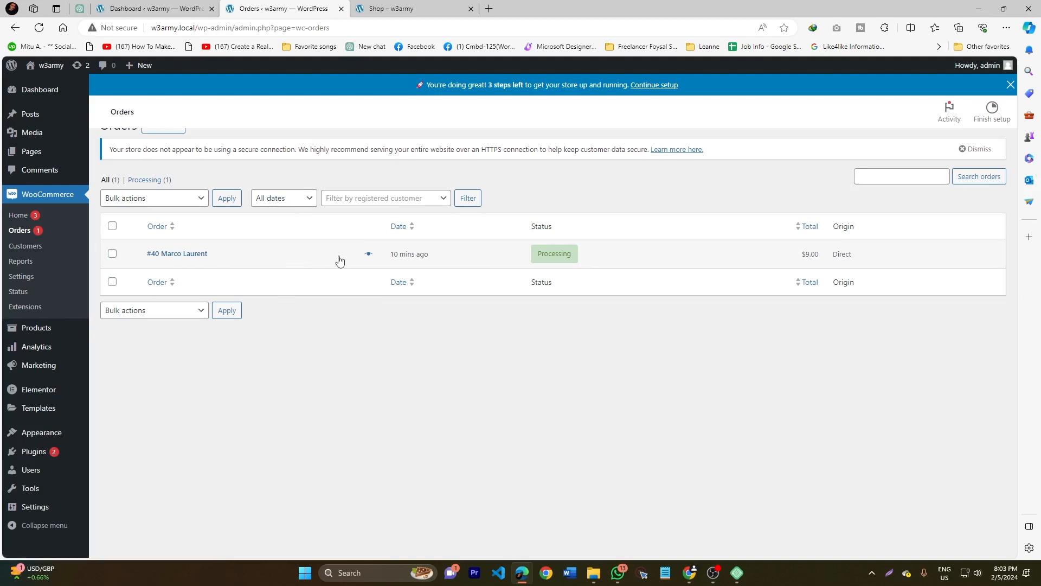
{"action": "left_click", "coordinate": [297, 261]}
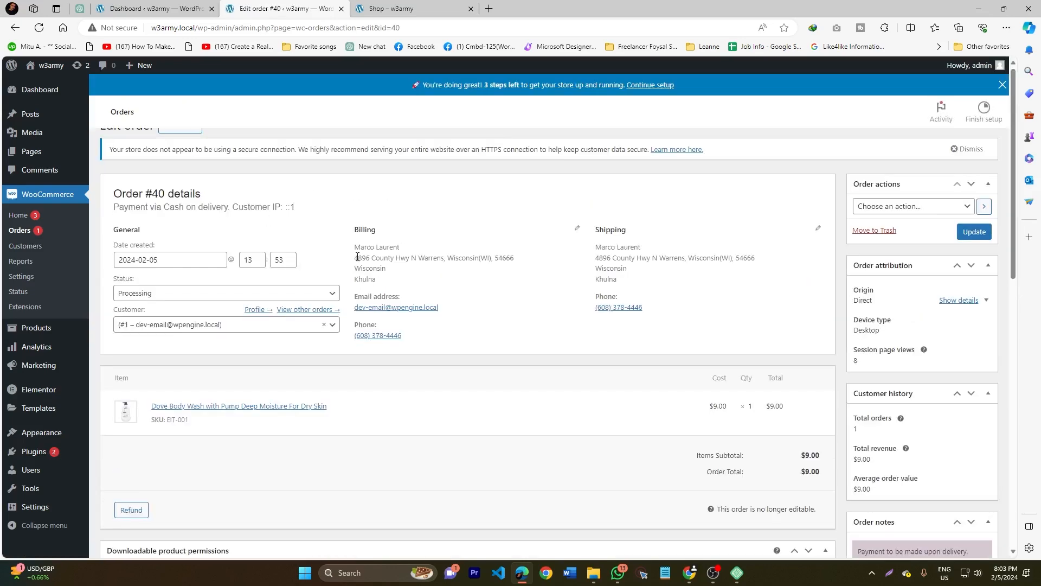
{"action": "left_click_drag", "start_coordinate": [356, 247], "coordinate": [380, 282]}
- Add Dove Body Wash with Pump Deep Moisture For Dry Skin to the cart from its storefront page and view the cart
{"action": "left_click", "coordinate": [390, 8]}
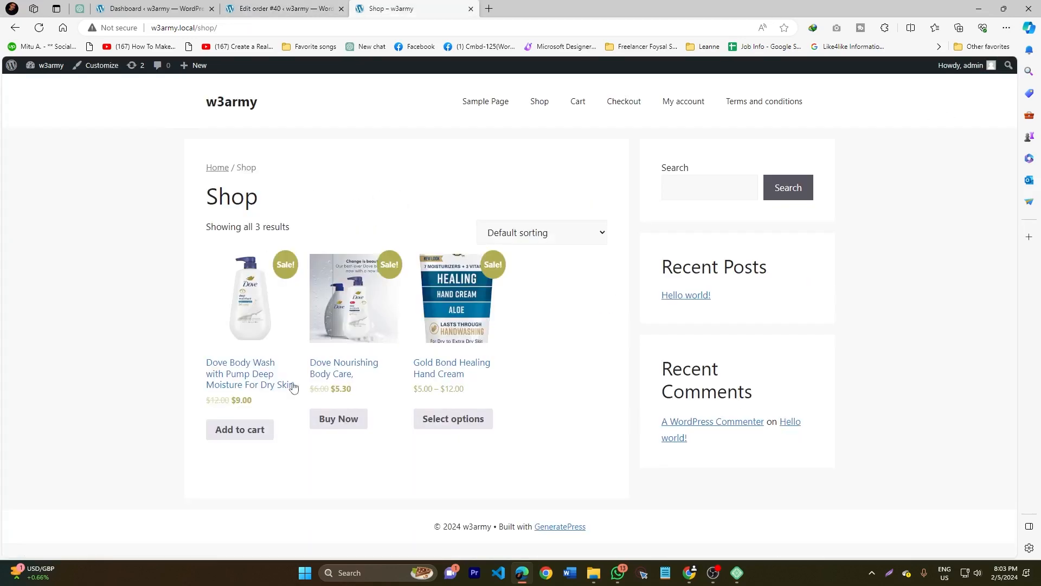
{"action": "left_click", "coordinate": [237, 379]}
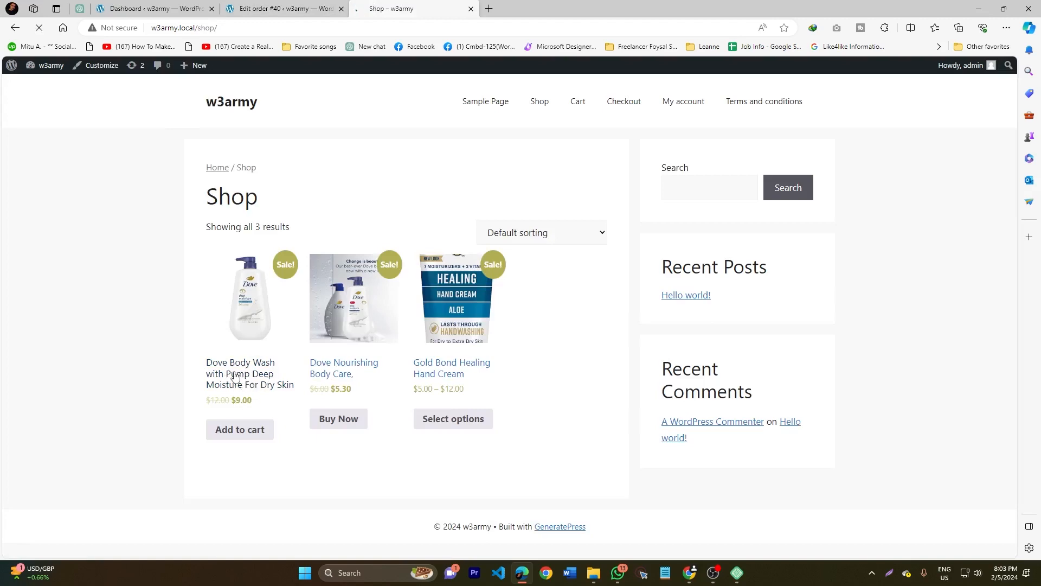
{"action": "scroll", "coordinate": [463, 369], "scroll_direction": "down", "scroll_amount": 15}
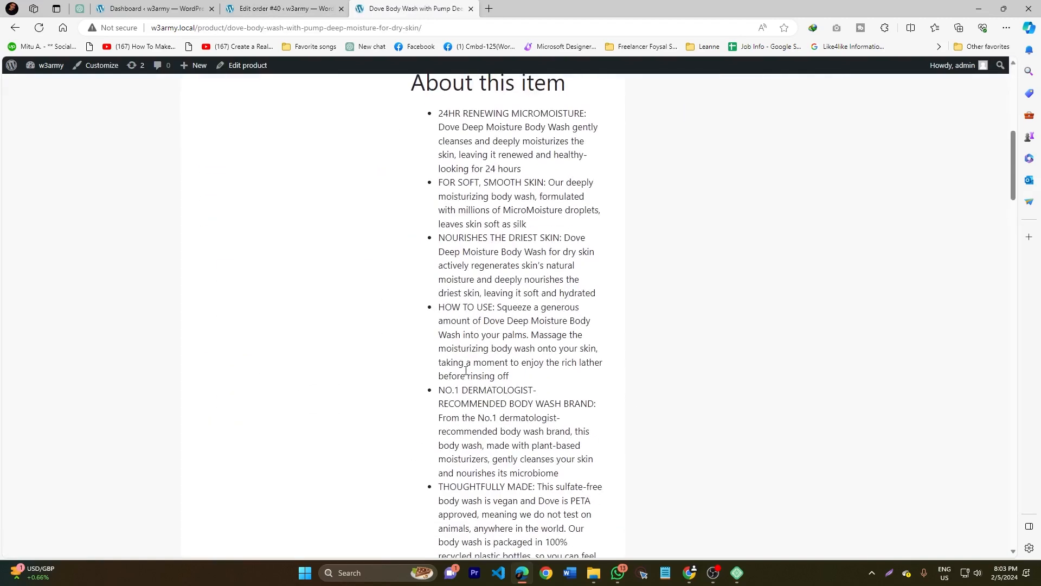
{"action": "left_click", "coordinate": [480, 269]}
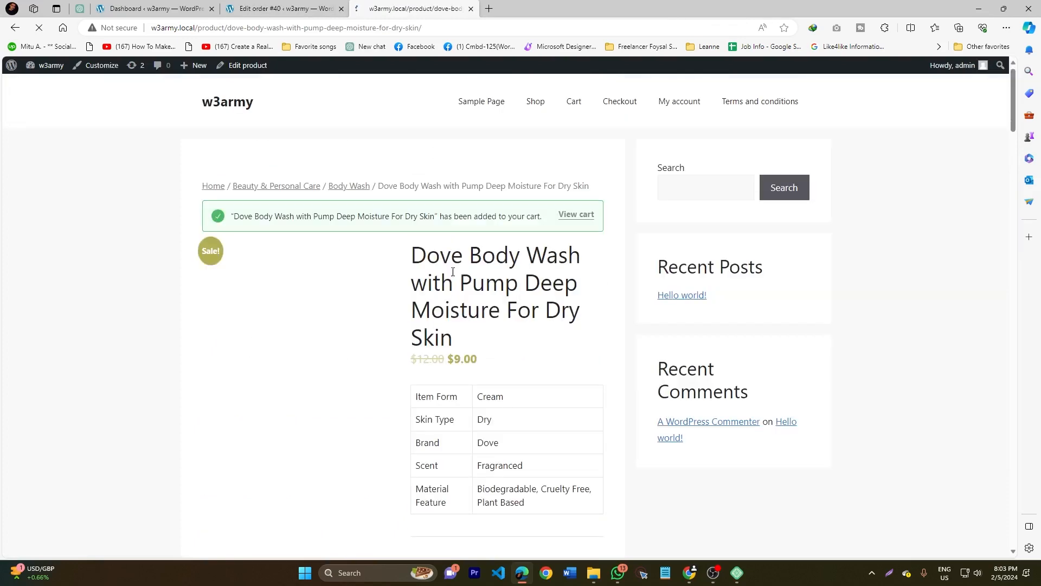
{"action": "left_click", "coordinate": [576, 215]}
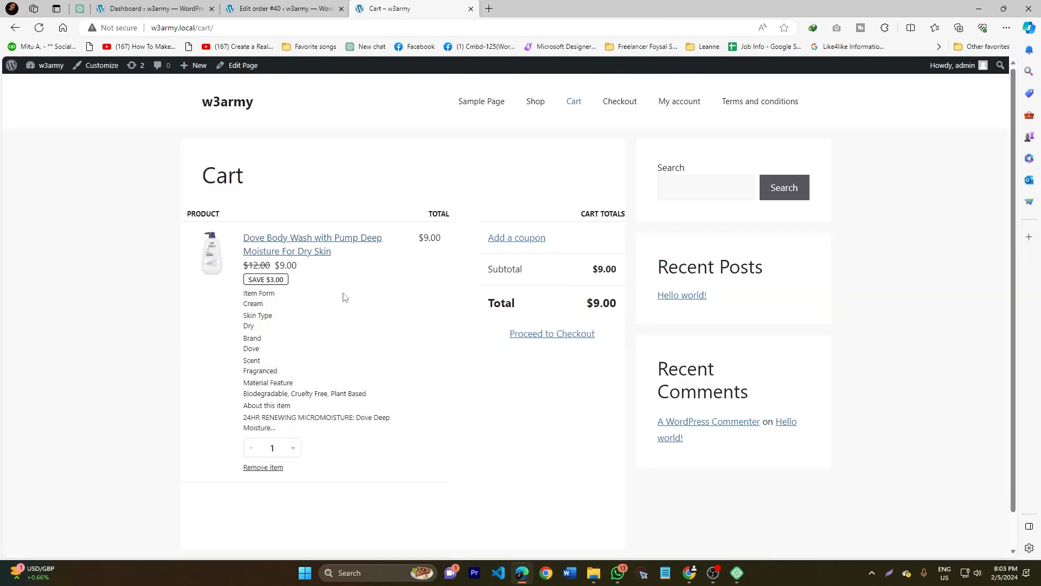
- Proceed to checkout with the cart and choose Cash on delivery as the payment option
{"action": "left_click", "coordinate": [535, 336]}
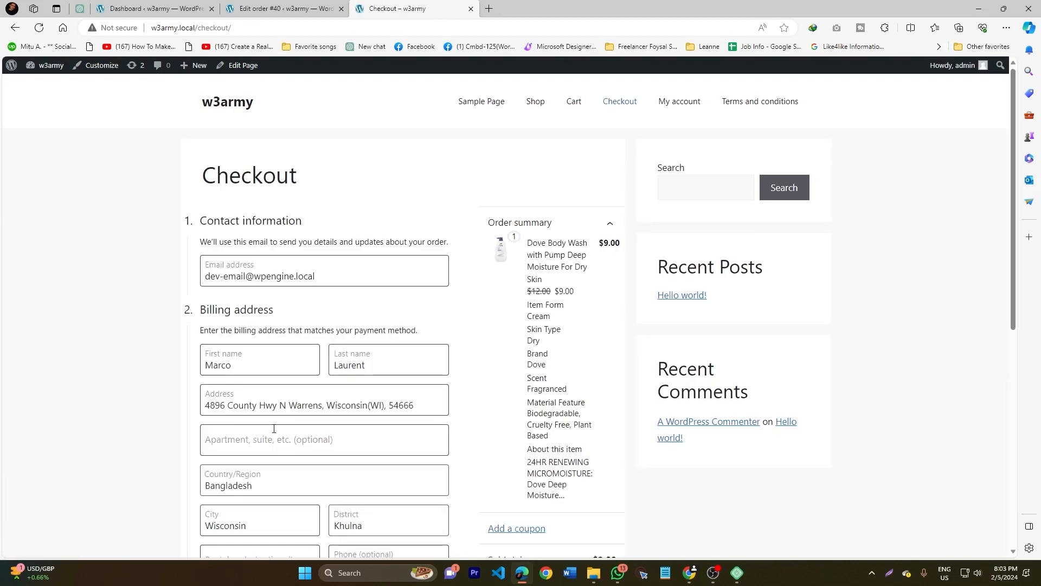
{"action": "scroll", "coordinate": [257, 413], "scroll_direction": "down", "scroll_amount": 5}
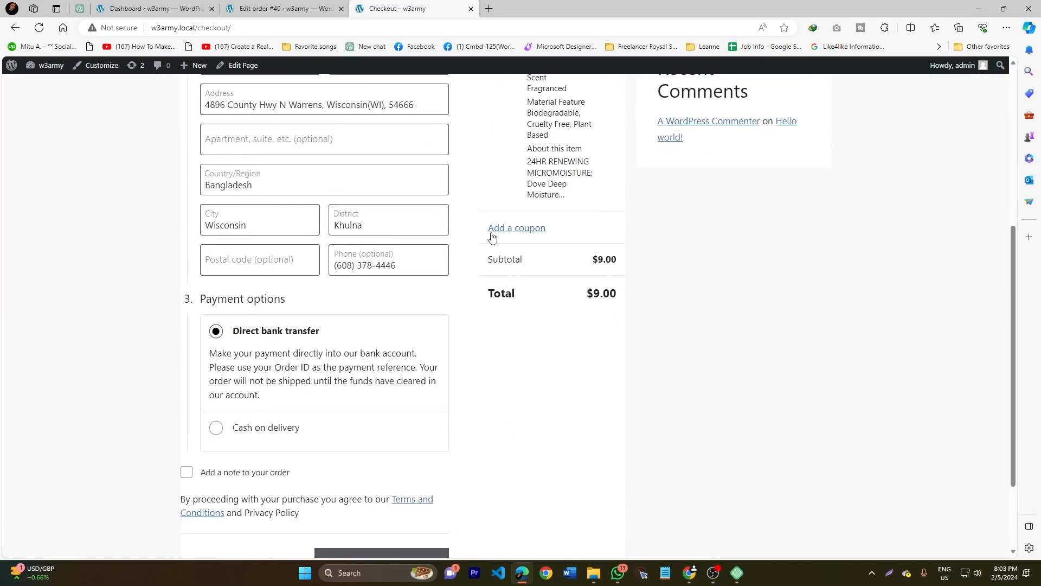
{"action": "left_click", "coordinate": [217, 430]}
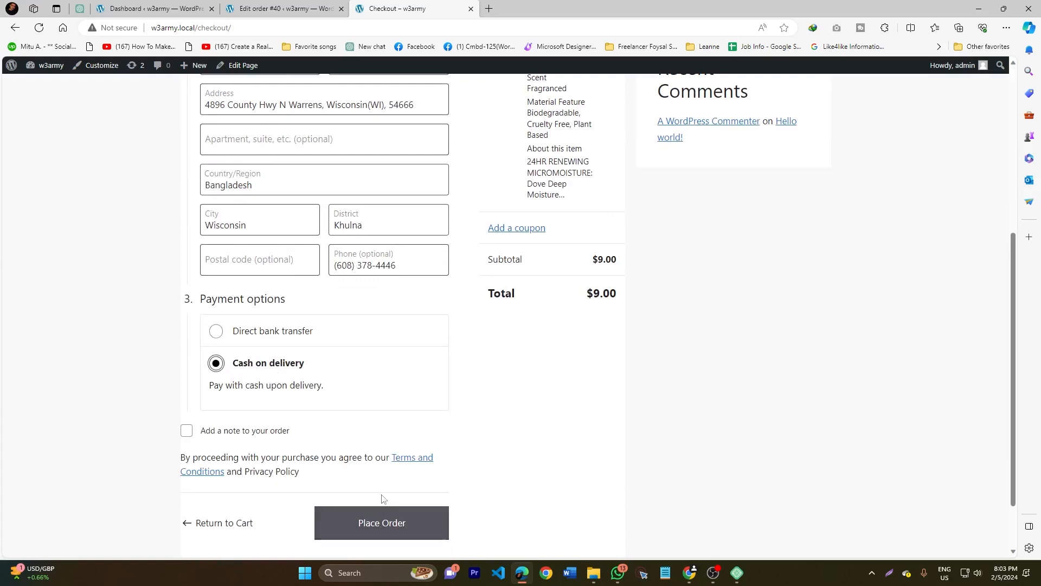
{"action": "left_click", "coordinate": [374, 515]}
- Compare the existing order's details in the admin area with the payment options on the checkout page
{"action": "left_click", "coordinate": [278, 8]}
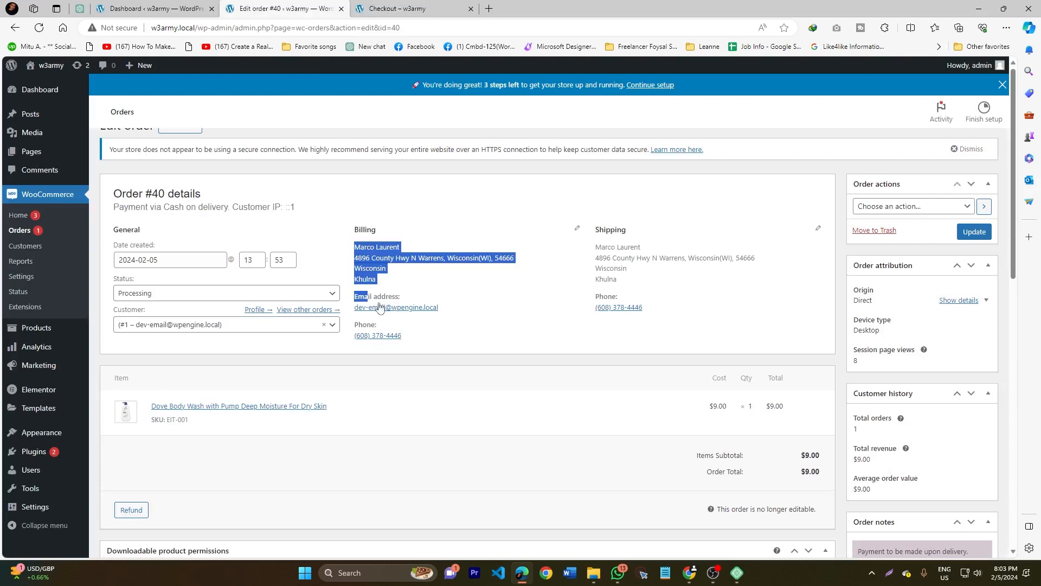
{"action": "key", "text": "ctrl+Tab"}
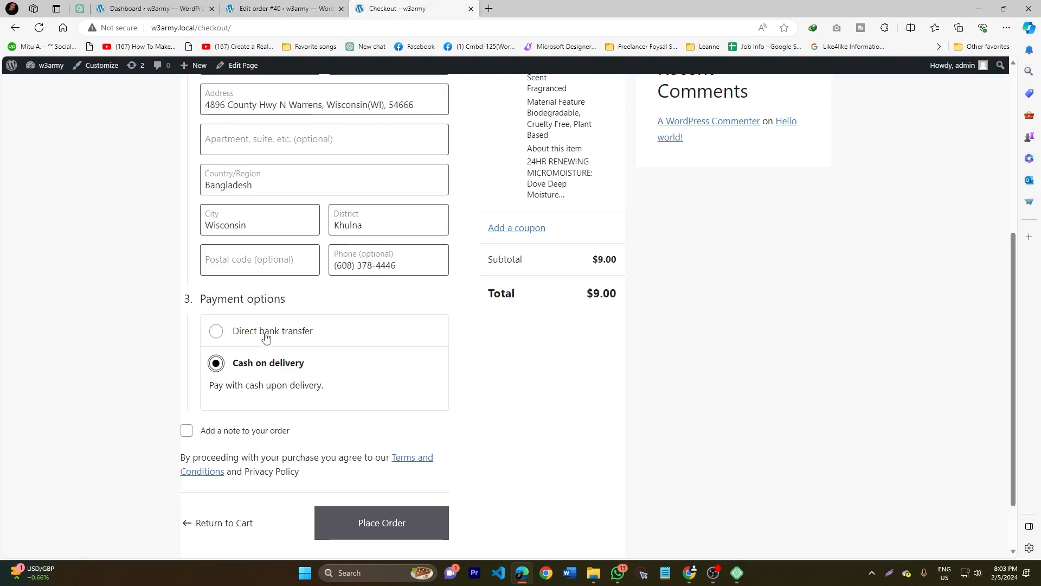
{"action": "left_click", "coordinate": [274, 8]}
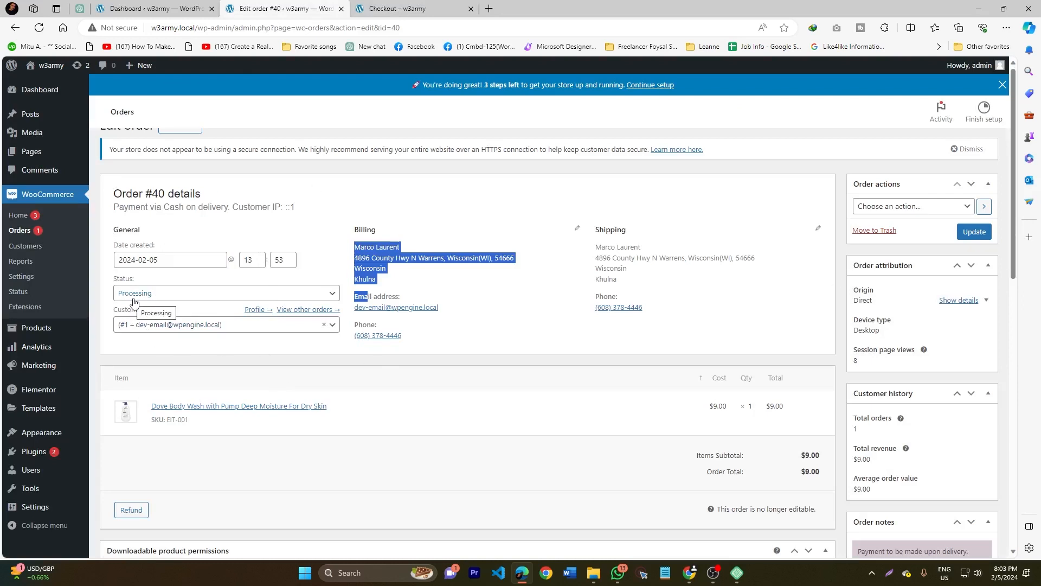
- Examine the order's shipping and billing addresses, phone and email, then its downloadable permissions, custom fields and order notes
{"action": "left_click", "coordinate": [399, 254]}
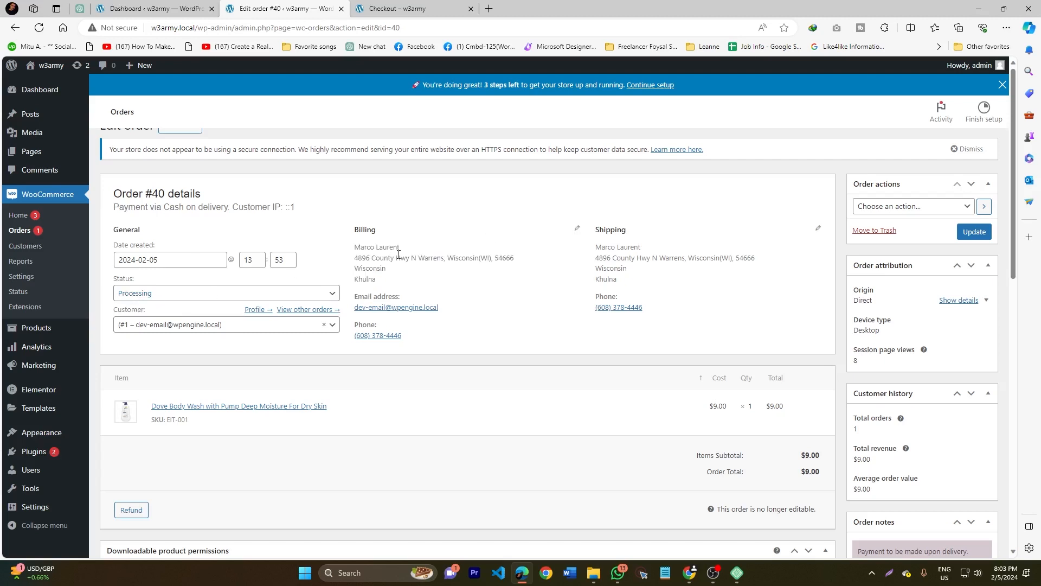
{"action": "left_click_drag", "start_coordinate": [597, 256], "coordinate": [628, 270]}
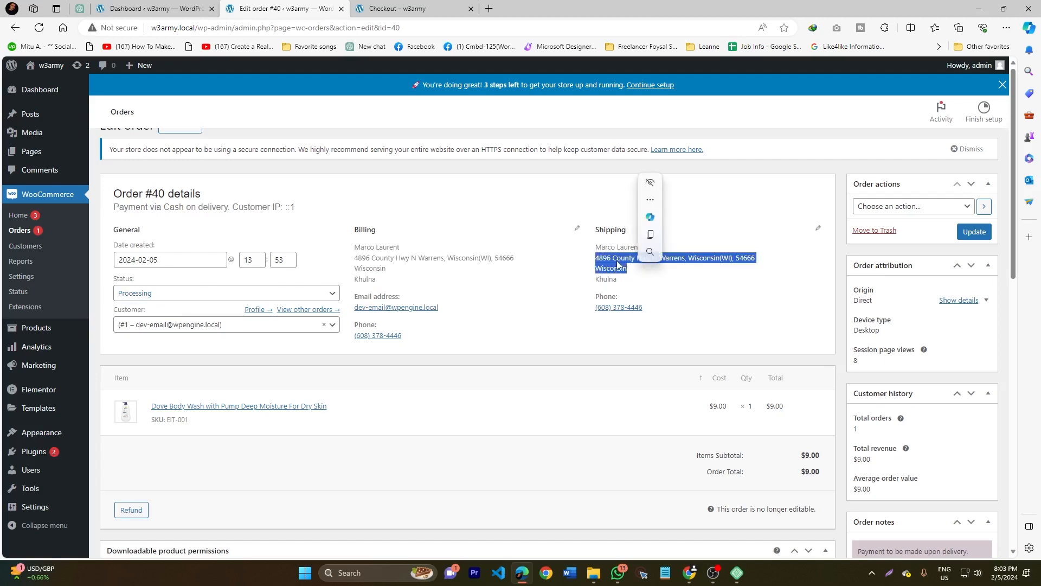
{"action": "left_click_drag", "start_coordinate": [649, 311], "coordinate": [596, 320]}
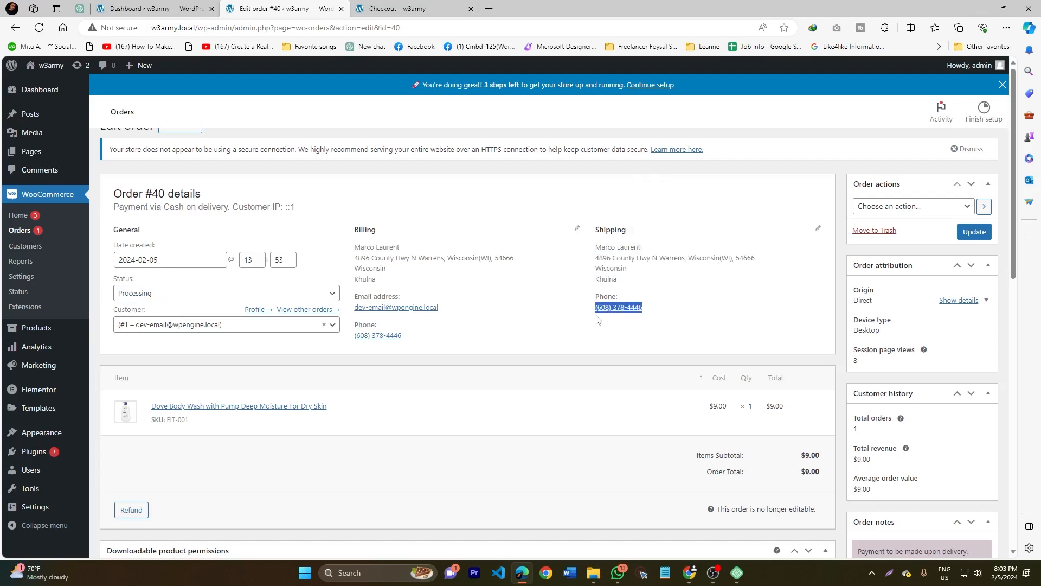
{"action": "left_click", "coordinate": [631, 346]}
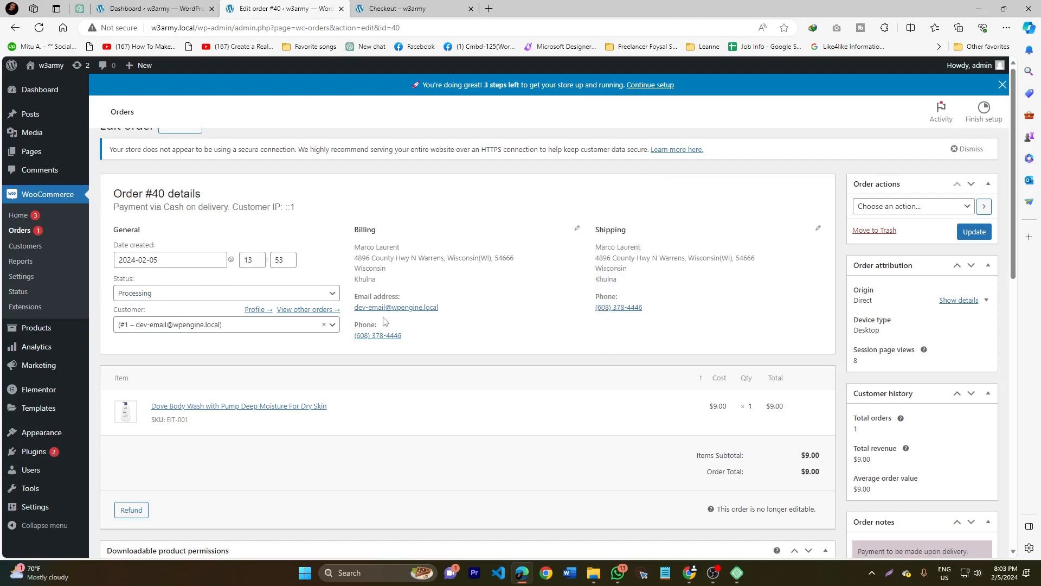
{"action": "left_click_drag", "start_coordinate": [445, 310], "coordinate": [354, 310]}
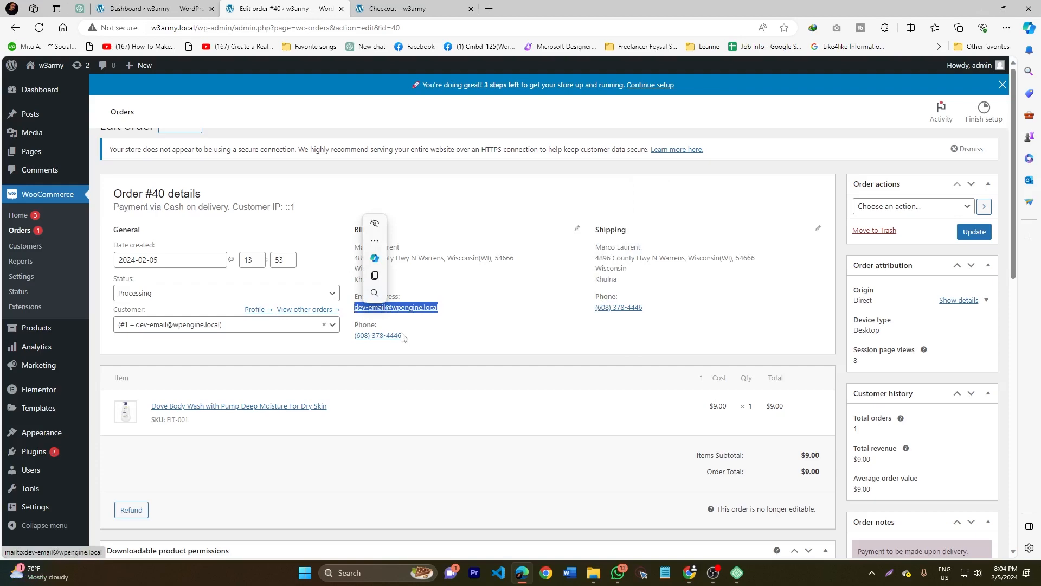
{"action": "left_click", "coordinate": [446, 351]}
{"action": "left_click_drag", "start_coordinate": [358, 249], "coordinate": [378, 299]}
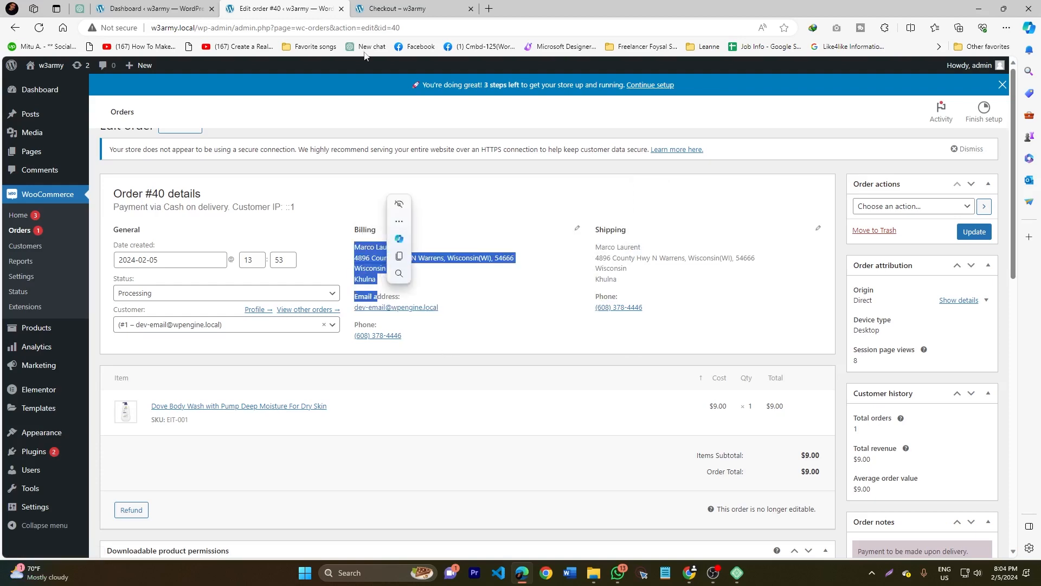
{"action": "key", "text": "ctrl+Tab"}
{"action": "left_click", "coordinate": [264, 7]}
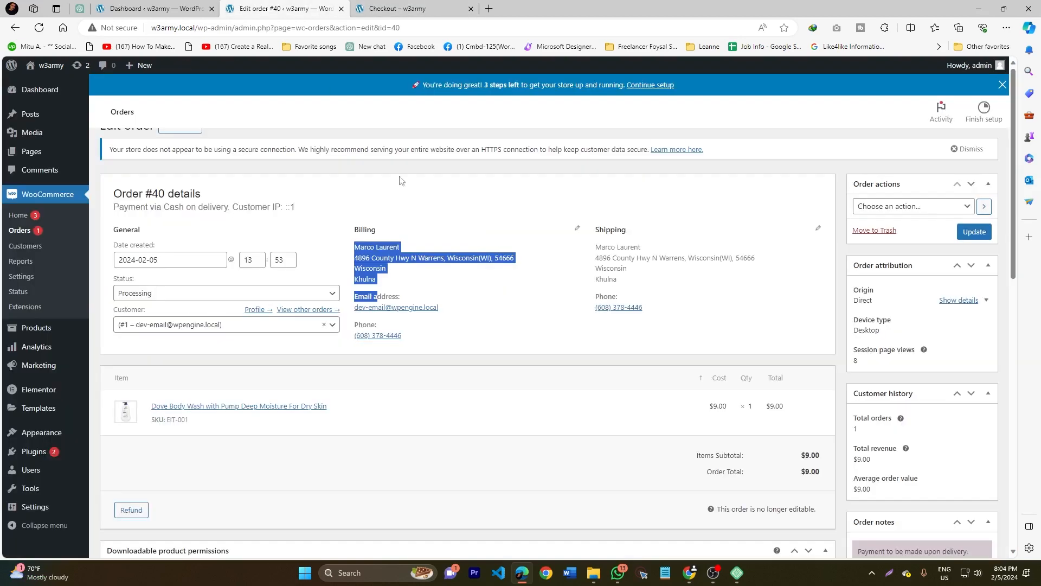
{"action": "scroll", "coordinate": [275, 337], "scroll_direction": "down", "scroll_amount": 5}
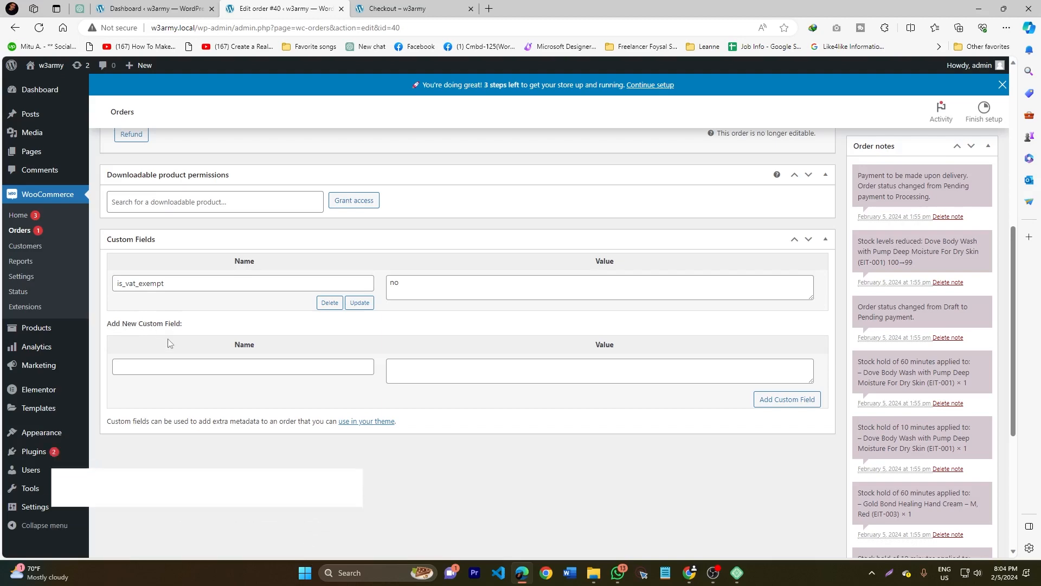
{"action": "scroll", "coordinate": [227, 331], "scroll_direction": "up", "scroll_amount": 10}
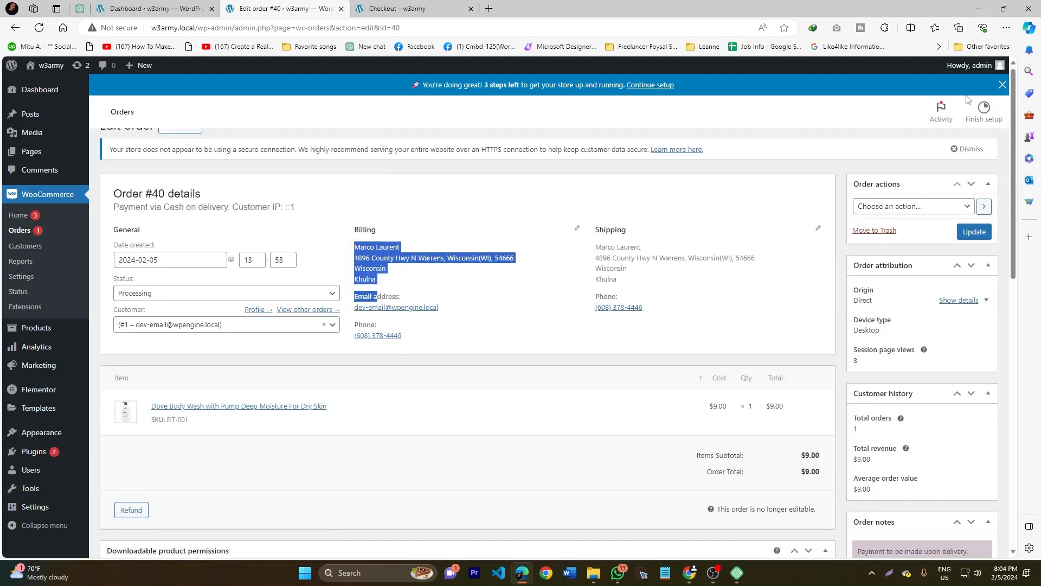
- Dismiss the insecure-connection notice and the store setup banner, and show the order page's screen options
{"action": "left_click", "coordinate": [948, 156]}
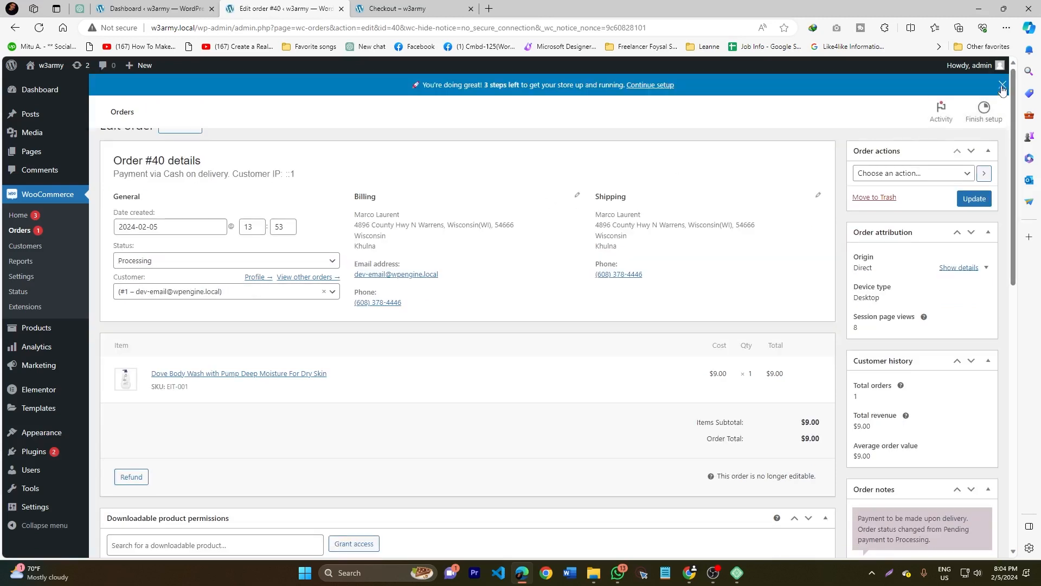
{"action": "left_click", "coordinate": [1003, 85]}
{"action": "left_click", "coordinate": [921, 113]}
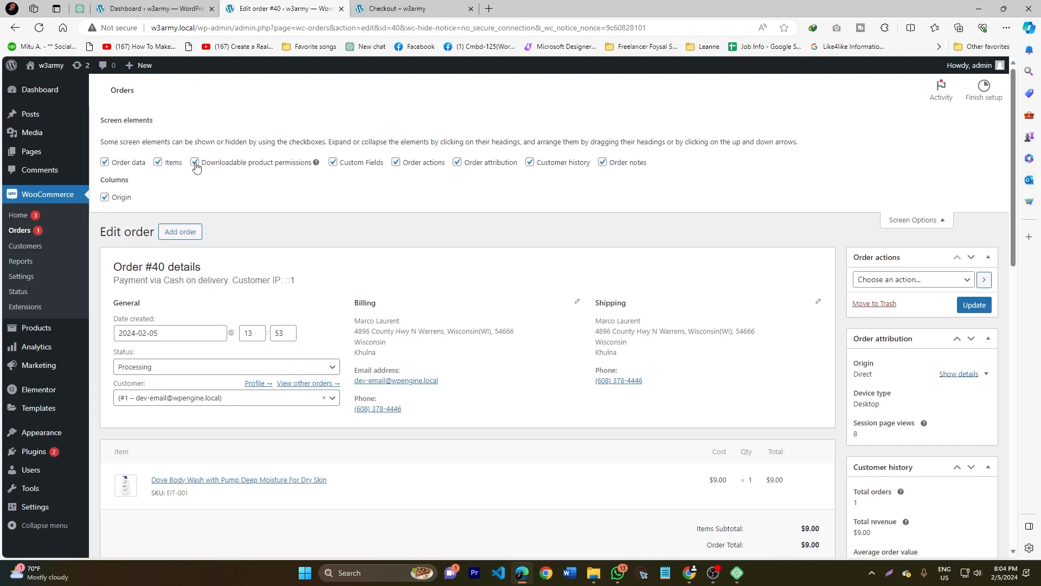
- Hide the Downloadable product permissions and Custom Fields sections on the order page and close the screen options
{"action": "left_click", "coordinate": [332, 162]}
{"action": "left_click", "coordinate": [922, 219]}
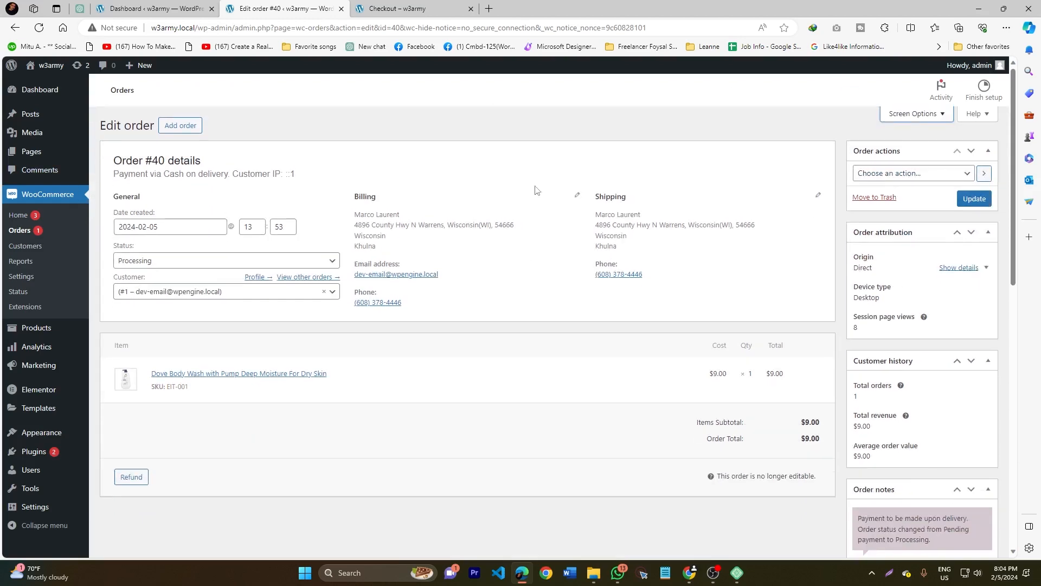
{"action": "scroll", "coordinate": [311, 341], "scroll_direction": "down", "scroll_amount": 3}
{"action": "scroll", "coordinate": [426, 242], "scroll_direction": "down", "scroll_amount": 3}
{"action": "scroll", "coordinate": [400, 349], "scroll_direction": "up", "scroll_amount": 5}
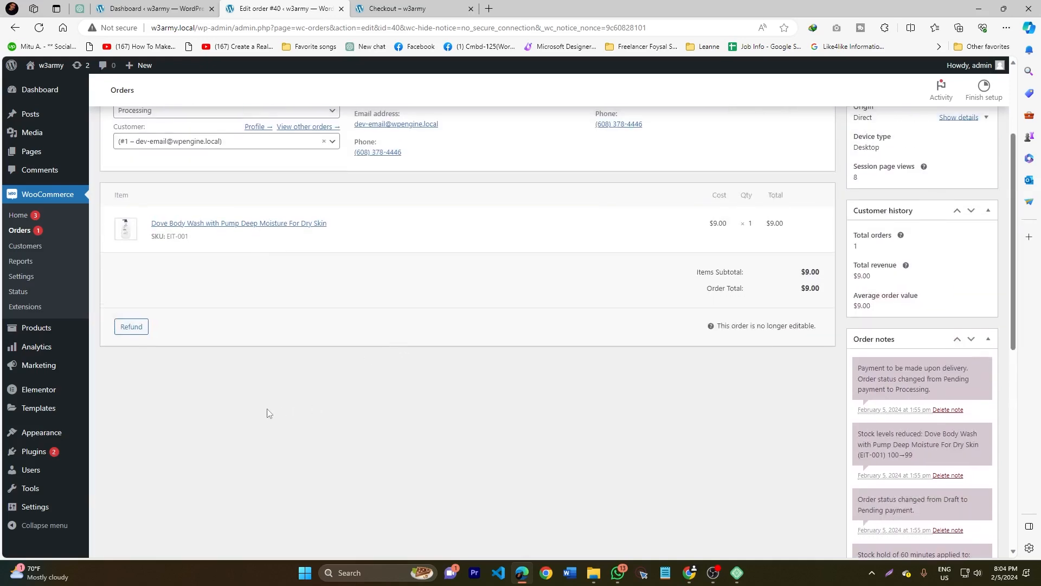
{"action": "scroll", "coordinate": [153, 356], "scroll_direction": "up", "scroll_amount": 3}
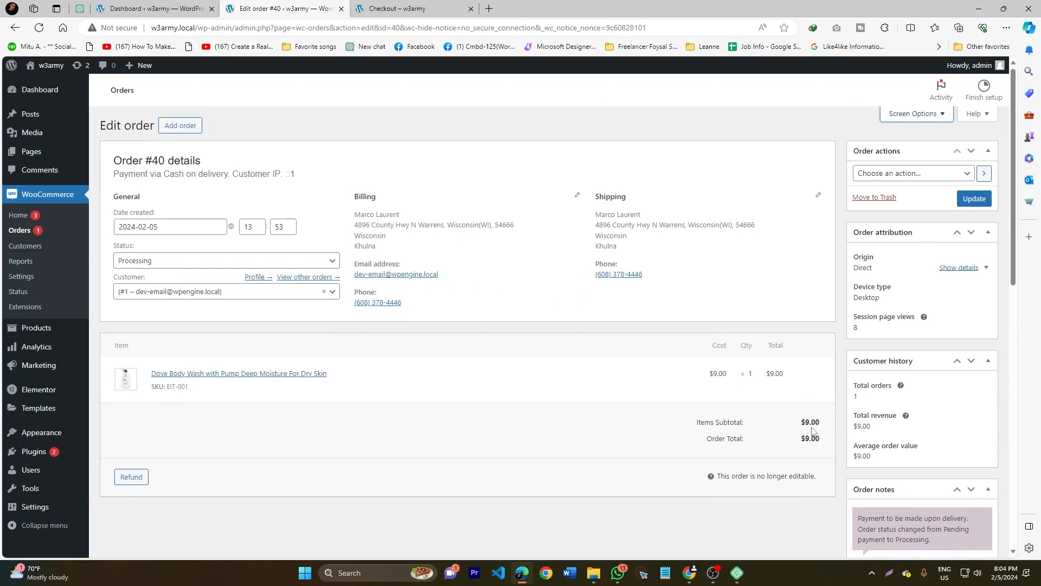
- Set the existing order's status to Completed and update the order
{"action": "left_click", "coordinate": [159, 265]}
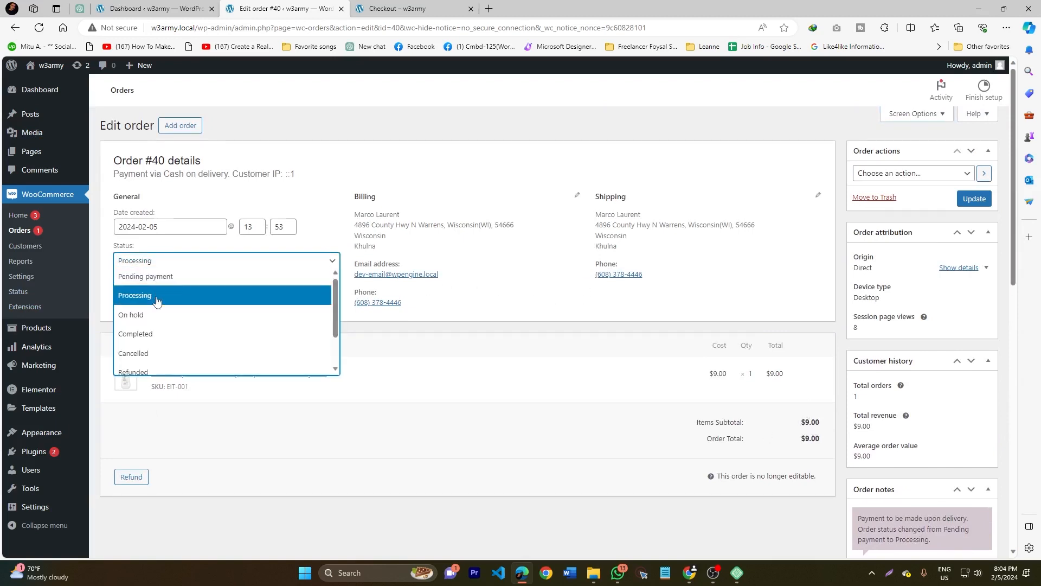
{"action": "left_click", "coordinate": [144, 339]}
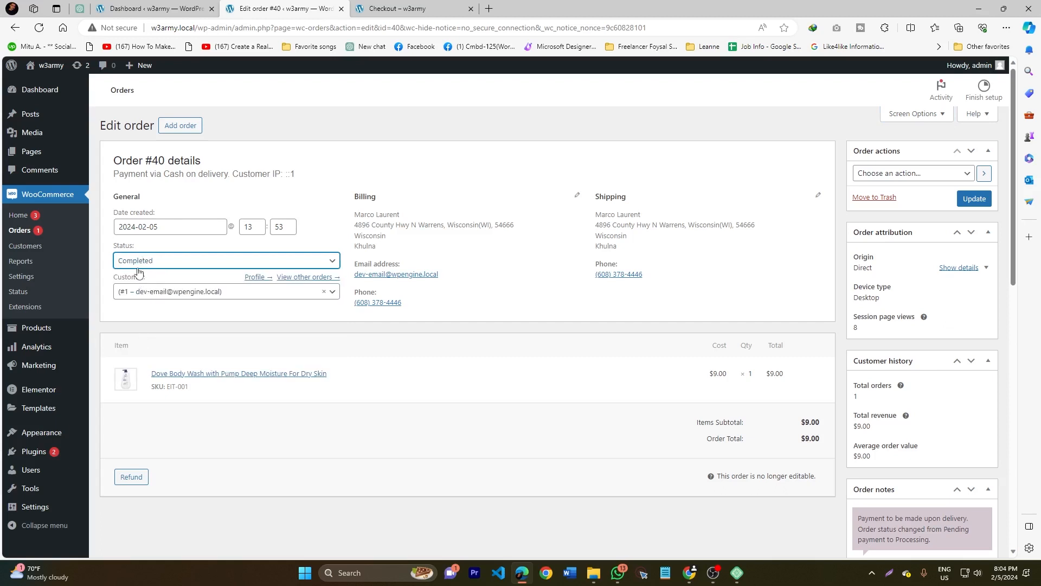
{"action": "left_click", "coordinate": [976, 200]}
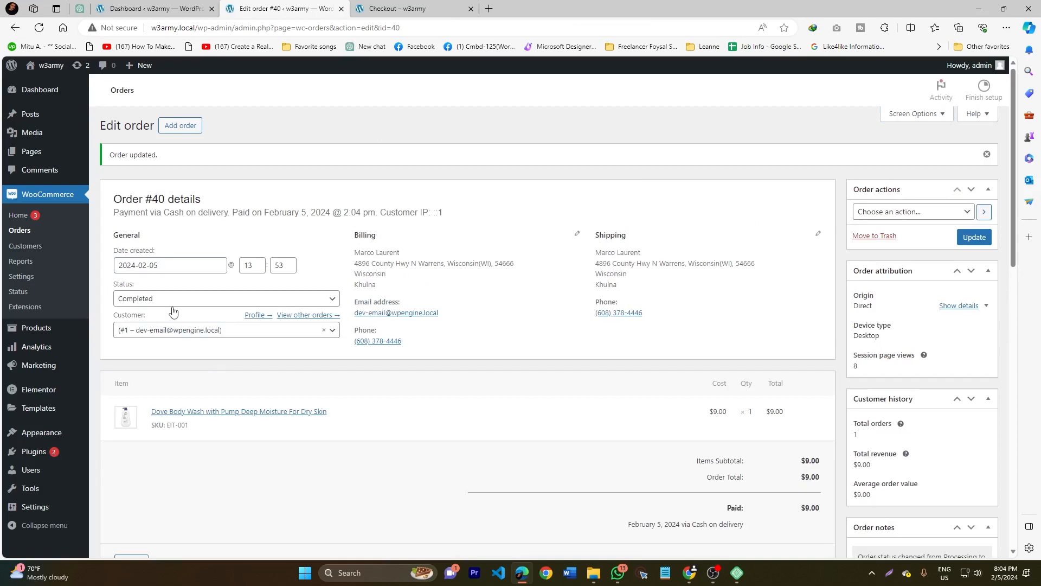
- Review the checkout page's payment options, then the completed order's billing and shipping addresses
{"action": "left_click", "coordinate": [401, 9]}
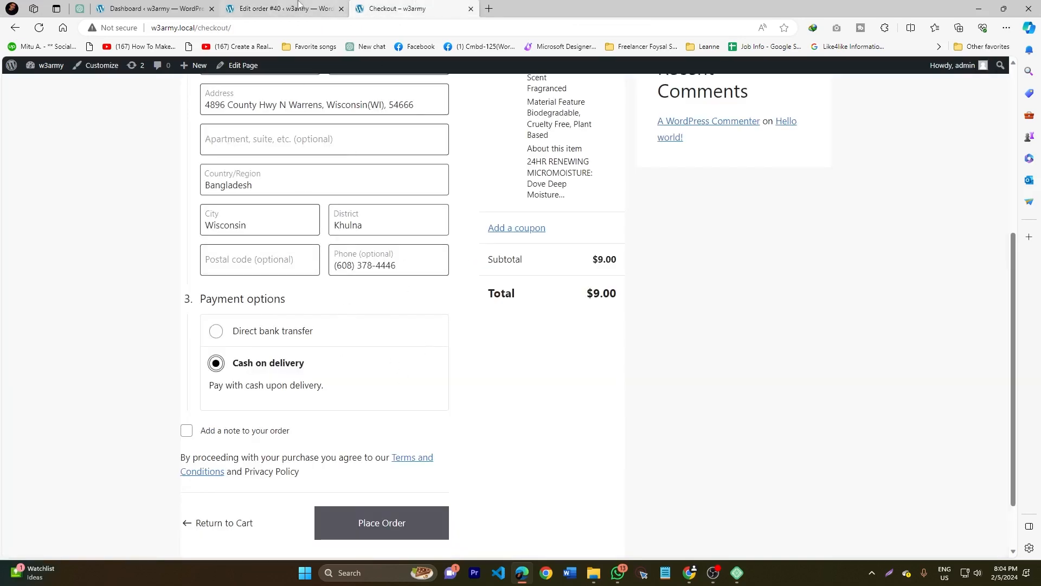
{"action": "left_click", "coordinate": [298, 6]}
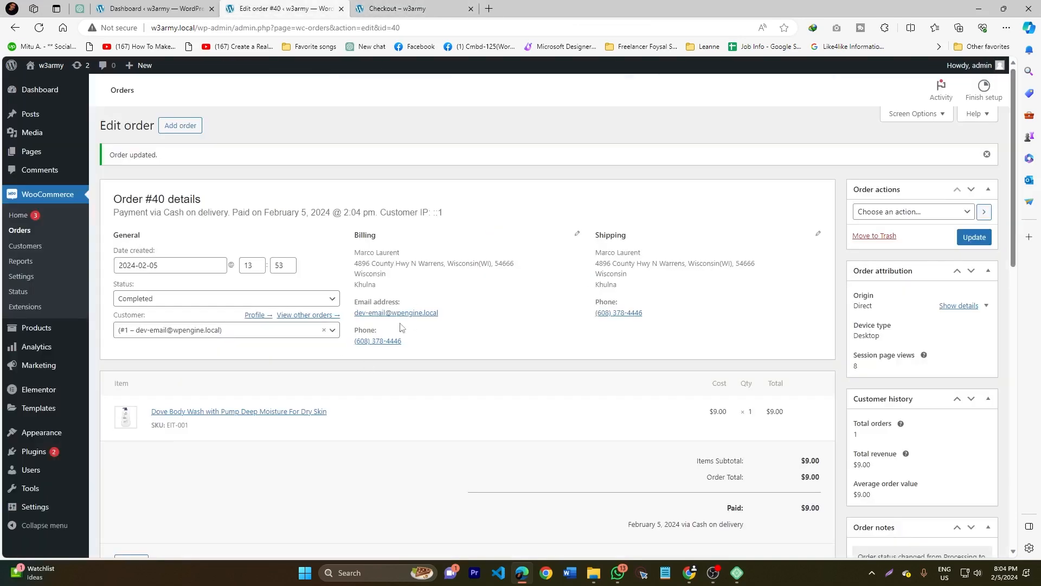
{"action": "left_click_drag", "start_coordinate": [593, 269], "coordinate": [616, 285]}
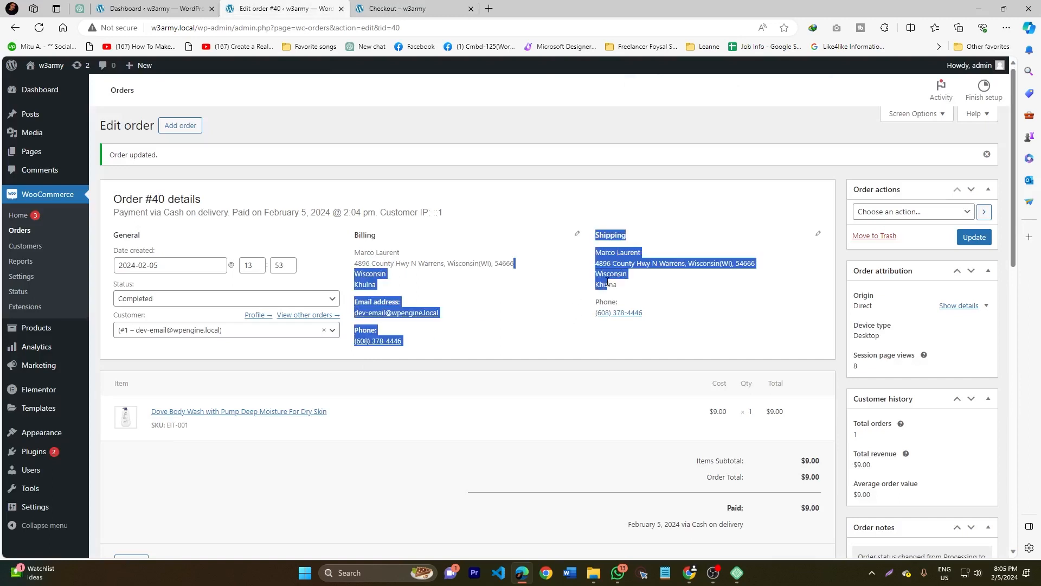
{"action": "left_click", "coordinate": [610, 272]}
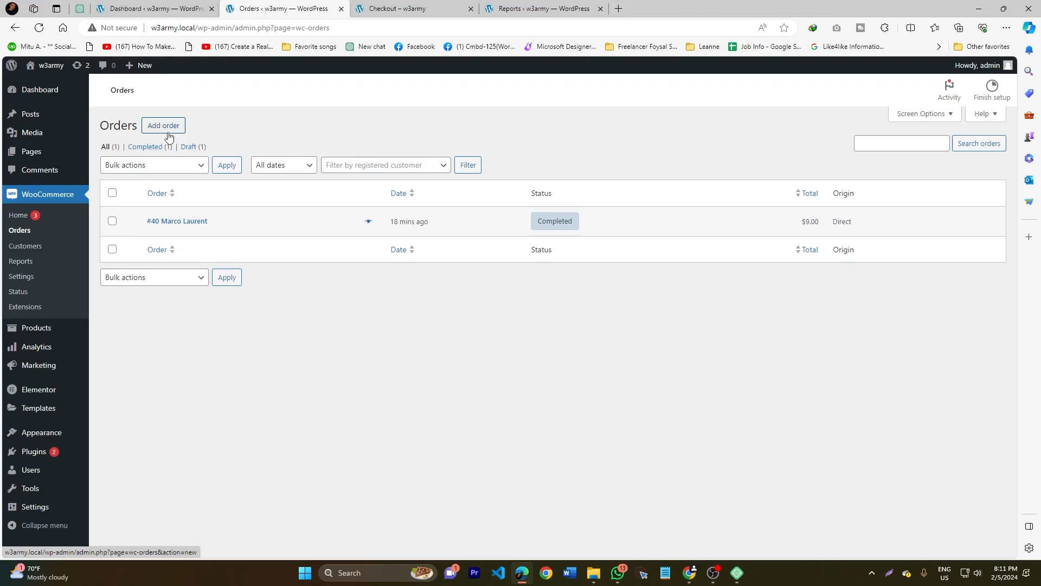
- Open the WooCommerce reports in a separate browser tab and examine the sales-by-date figures for the last 7 days
{"action": "middle_click", "coordinate": [25, 267]}
{"action": "left_click", "coordinate": [425, 7]}
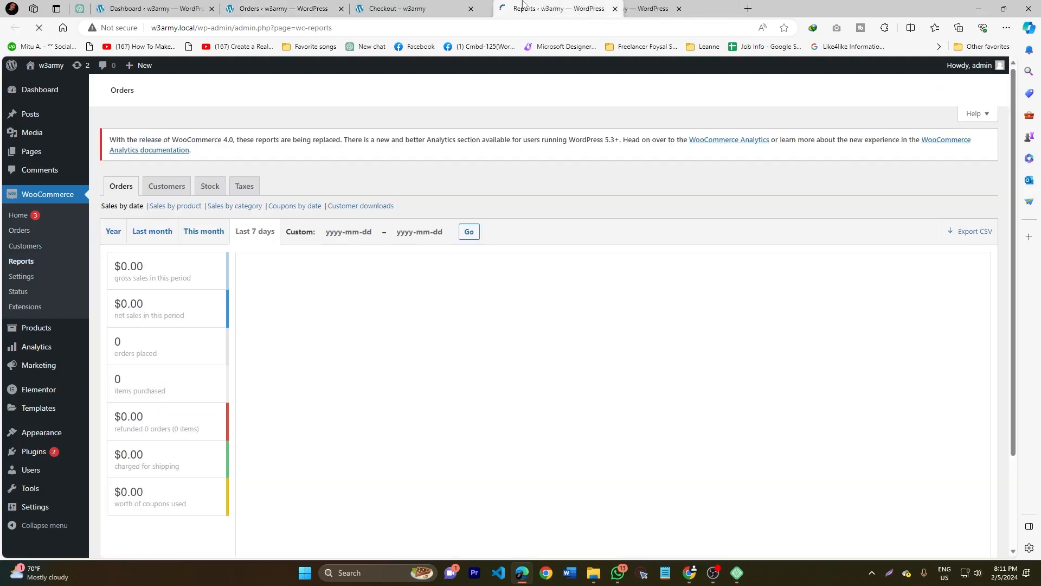
{"action": "mouse_move", "coordinate": [120, 282]}
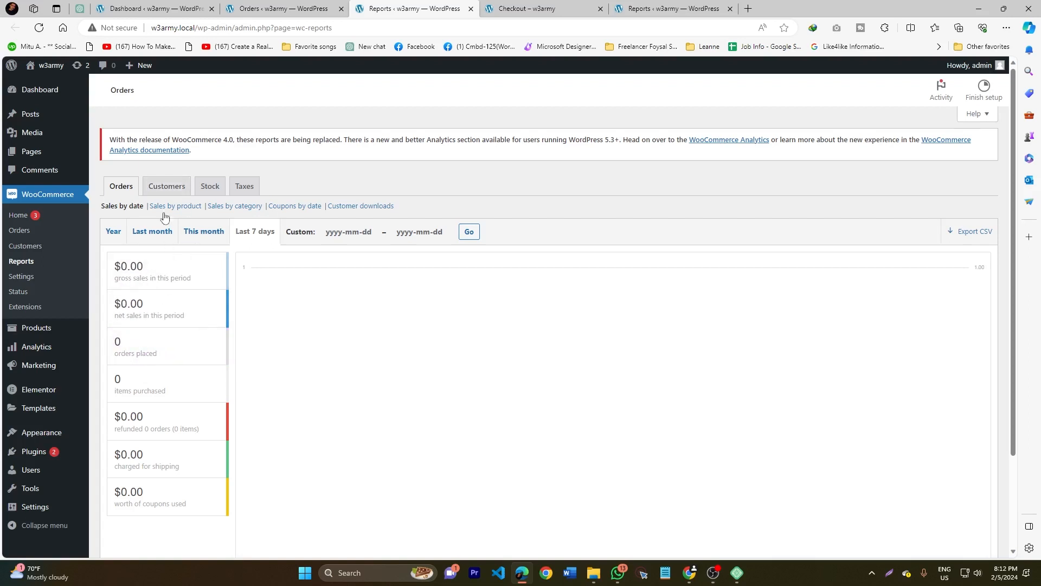
{"action": "mouse_move", "coordinate": [156, 325]}
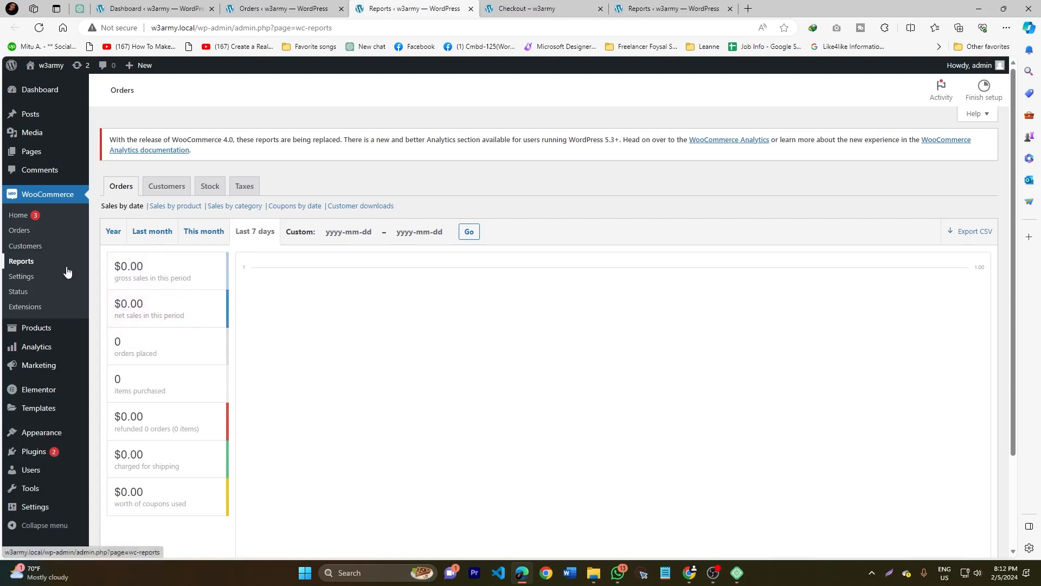
- Start a new order with the status Processing and open its billing and shipping details for editing
{"action": "left_click", "coordinate": [19, 232]}
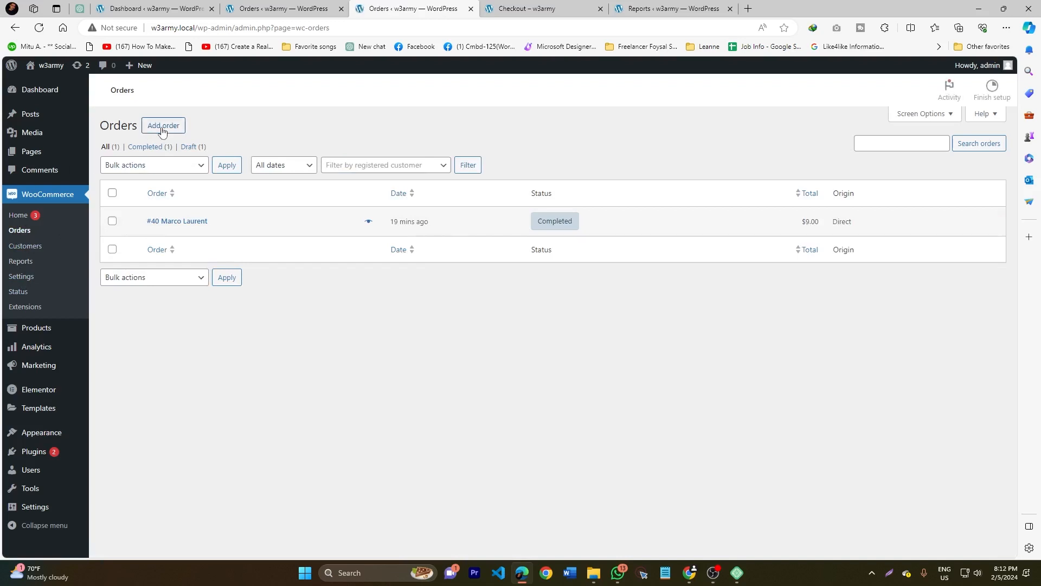
{"action": "left_click", "coordinate": [162, 128]}
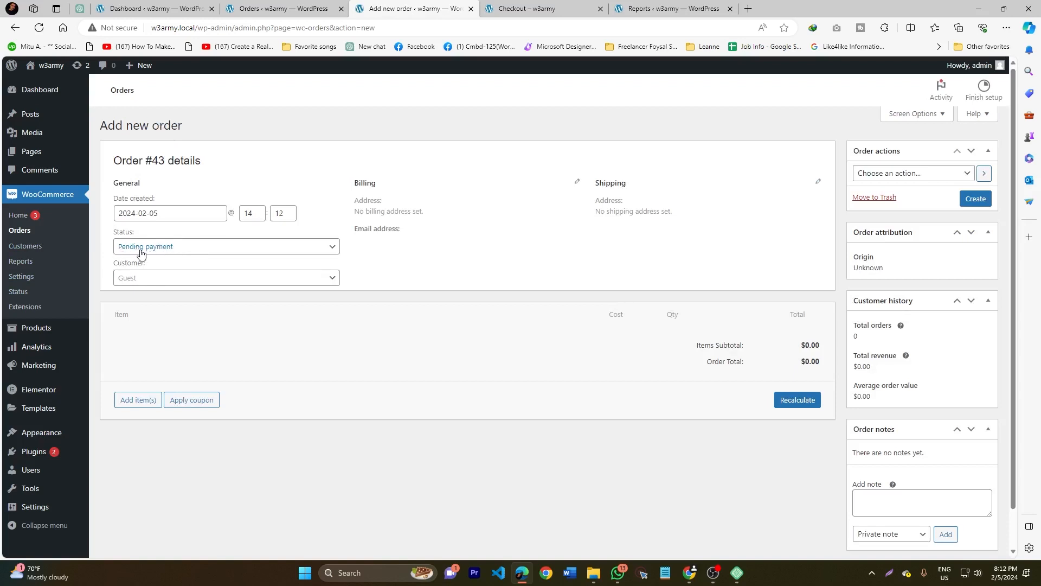
{"action": "left_click", "coordinate": [168, 249]}
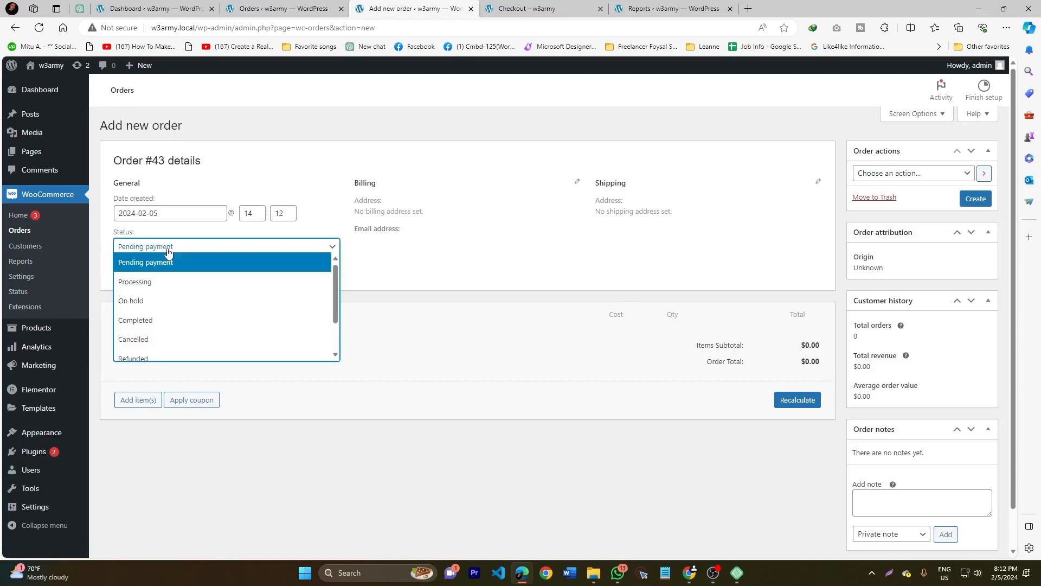
{"action": "left_click", "coordinate": [142, 282]}
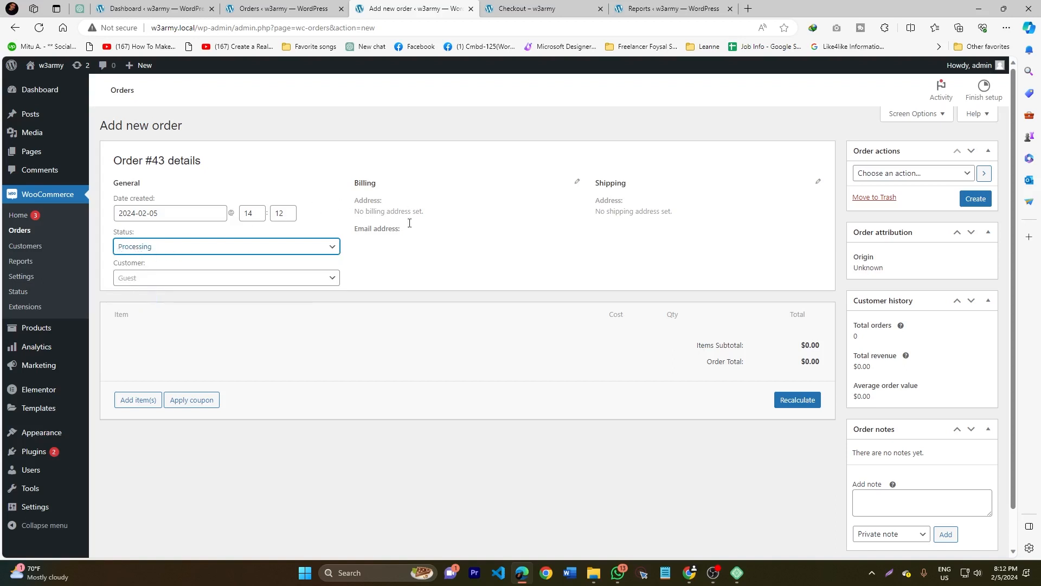
{"action": "left_click", "coordinate": [576, 182]}
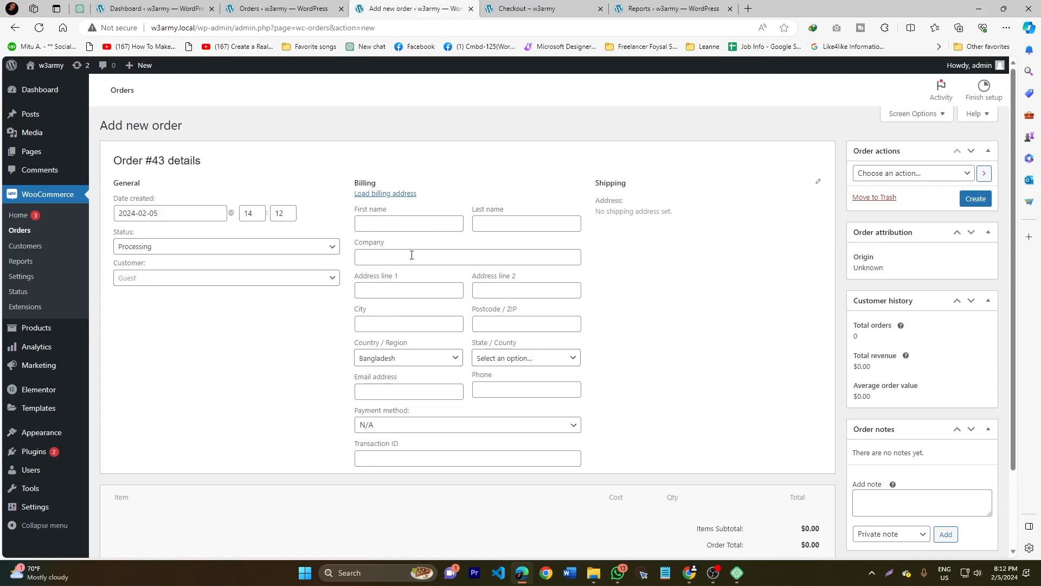
{"action": "left_click", "coordinate": [818, 183]}
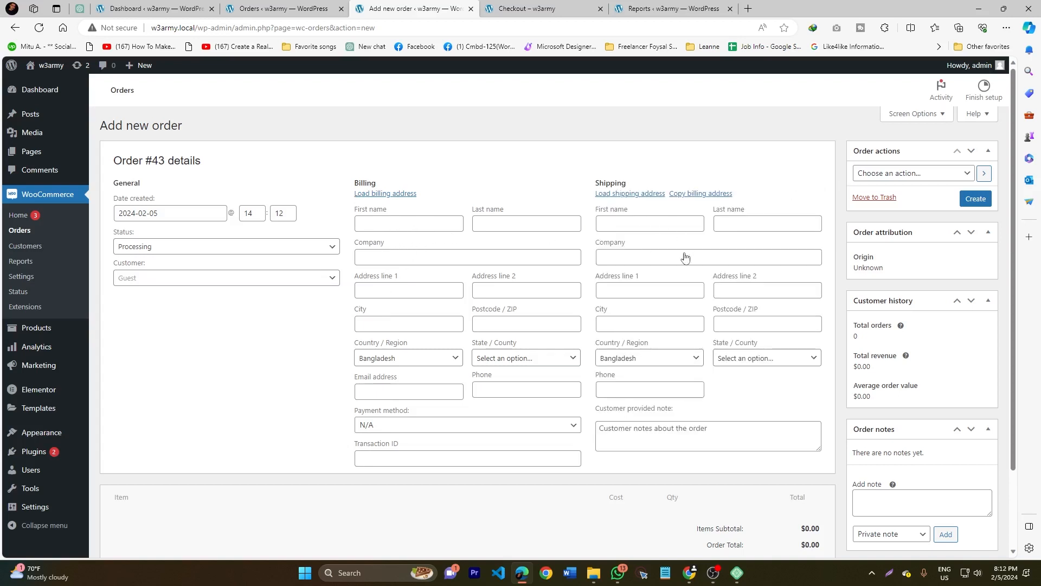
- Add the product Dove Body Wash with Pump Deep Moisture For Dry Skin (EIT-001) to the order with quantity 3
{"action": "scroll", "coordinate": [660, 358], "scroll_direction": "down", "scroll_amount": 2}
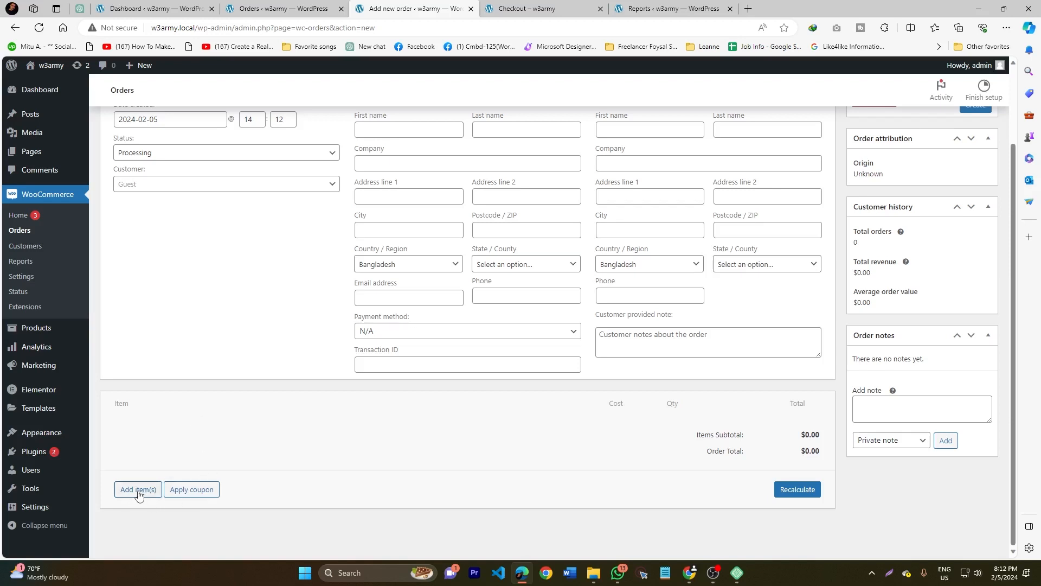
{"action": "left_click", "coordinate": [139, 492]}
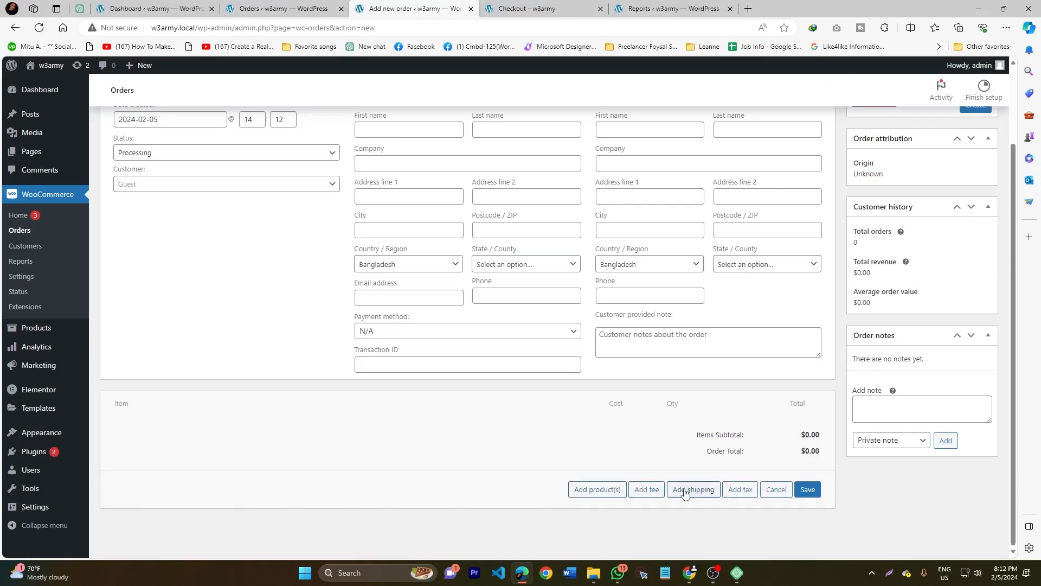
{"action": "left_click", "coordinate": [603, 491]}
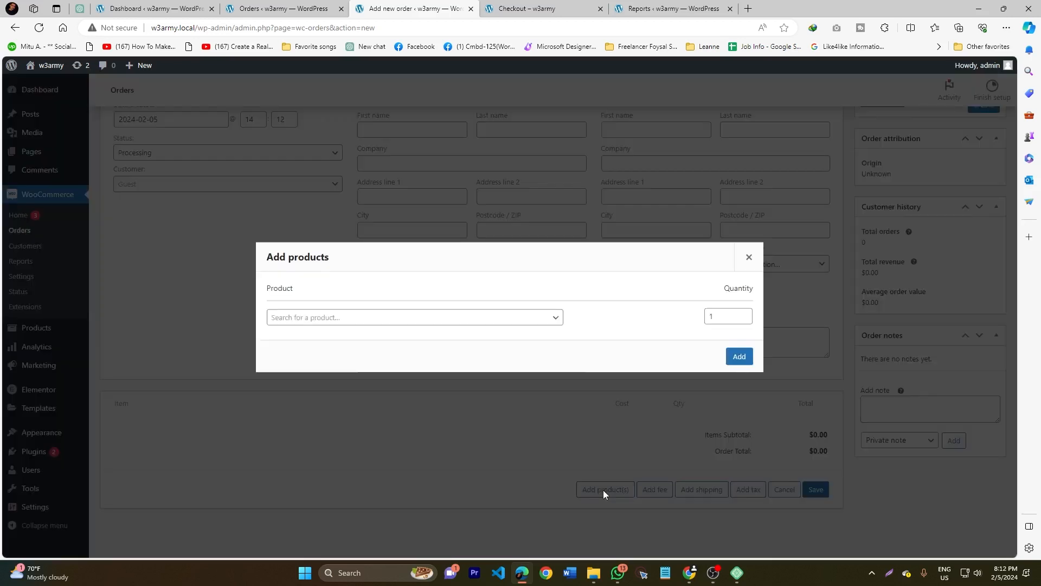
{"action": "left_click", "coordinate": [300, 317]}
{"action": "type", "text": "do"}
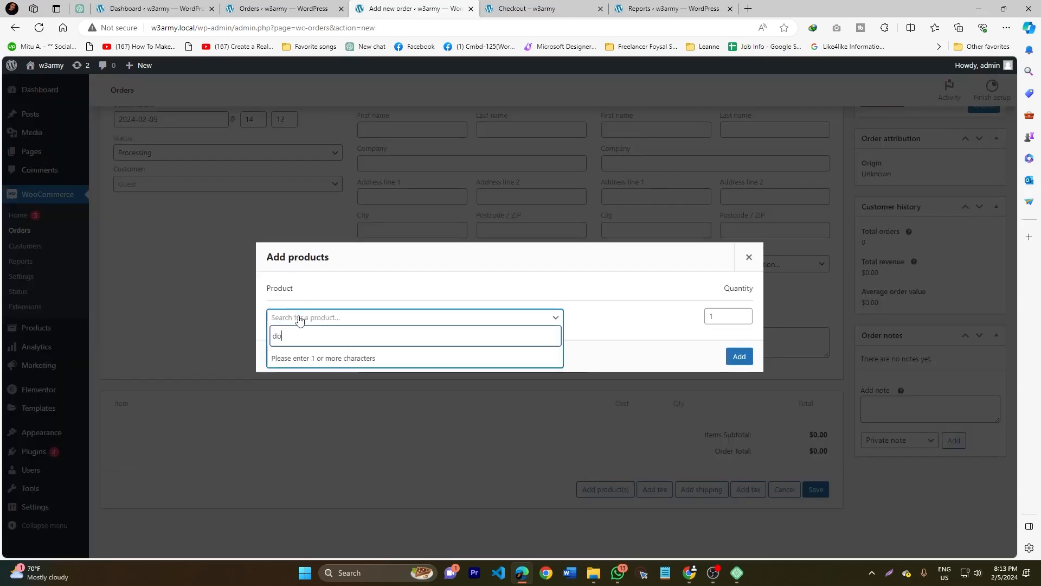
{"action": "type", "text": "ve"}
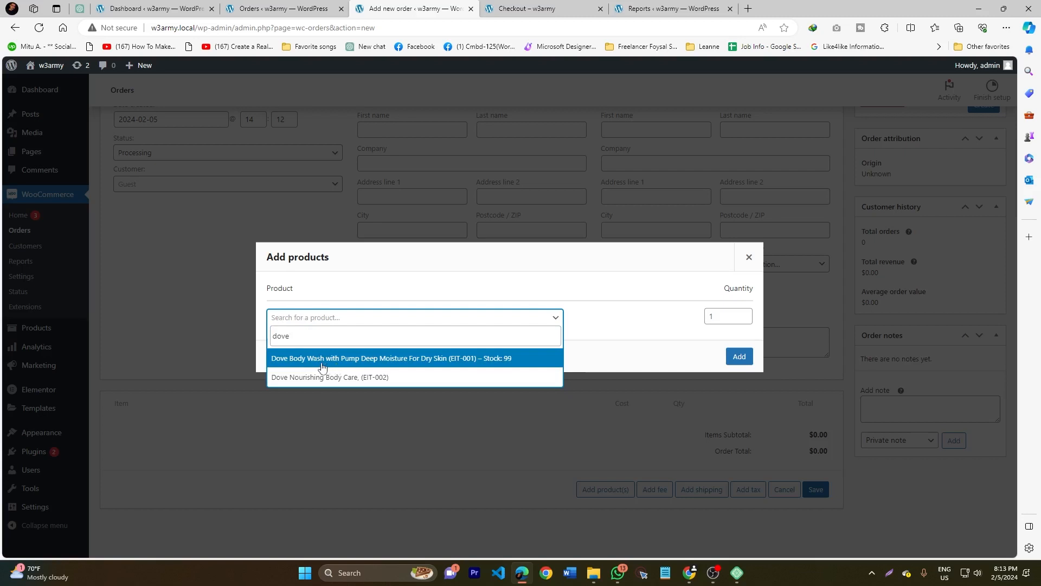
{"action": "left_click", "coordinate": [322, 365]}
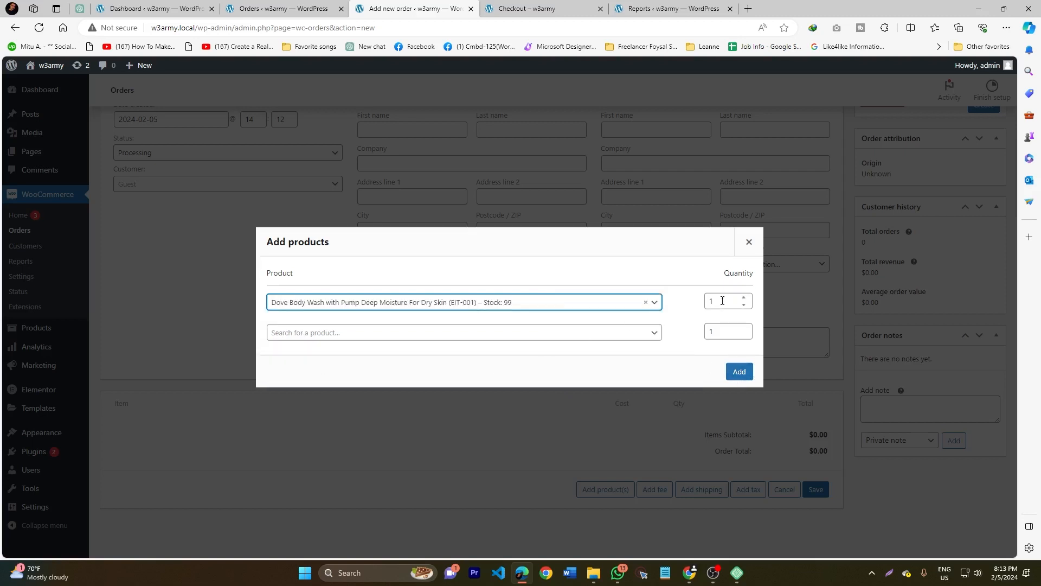
{"action": "left_click", "coordinate": [744, 297]}
{"action": "left_click", "coordinate": [744, 298]}
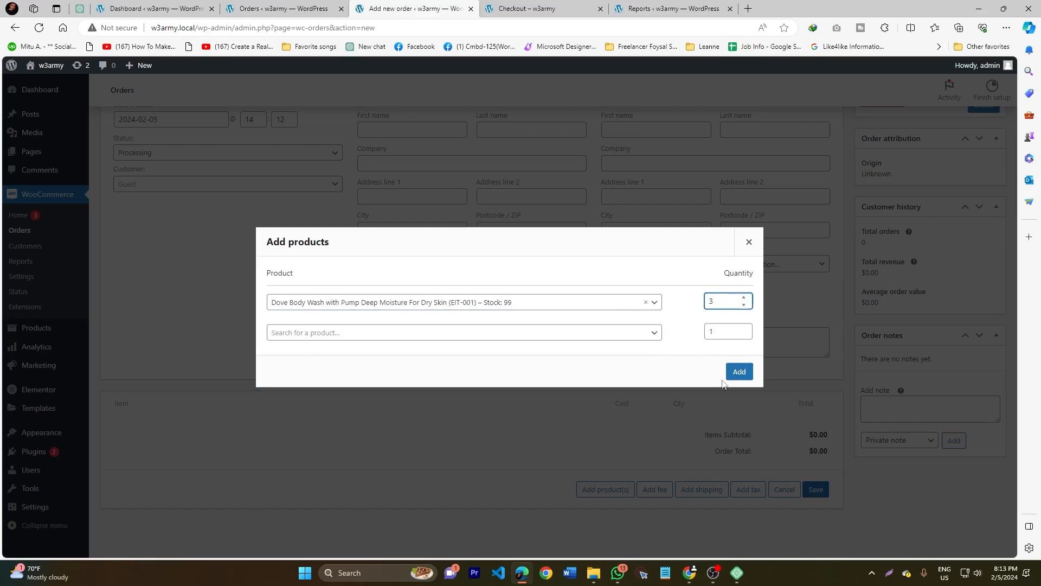
{"action": "left_click", "coordinate": [739, 373]}
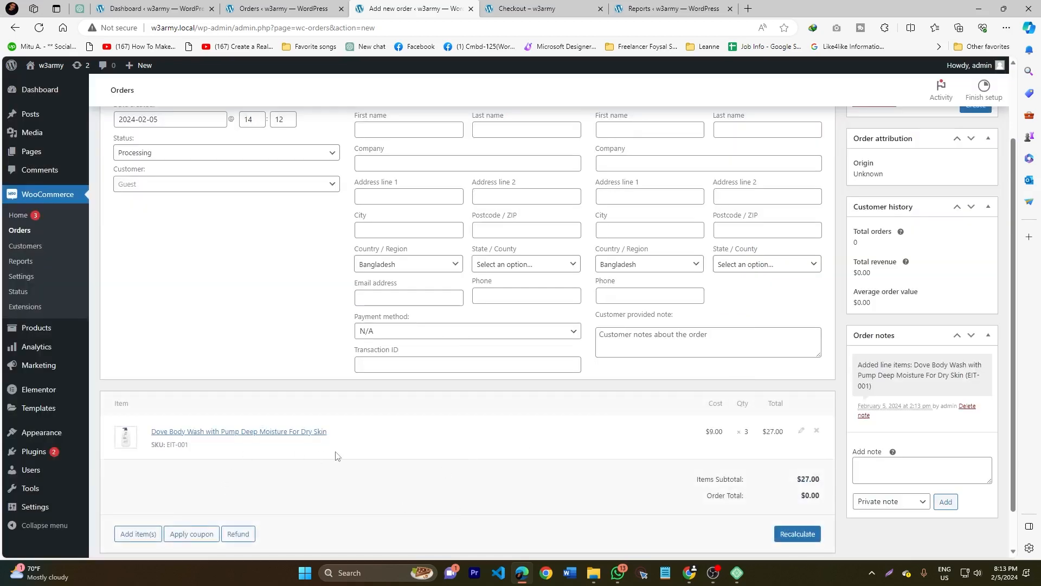
- Choose the order action that emails the invoice / order details to the customer
{"action": "scroll", "coordinate": [335, 455], "scroll_direction": "up", "scroll_amount": 2}
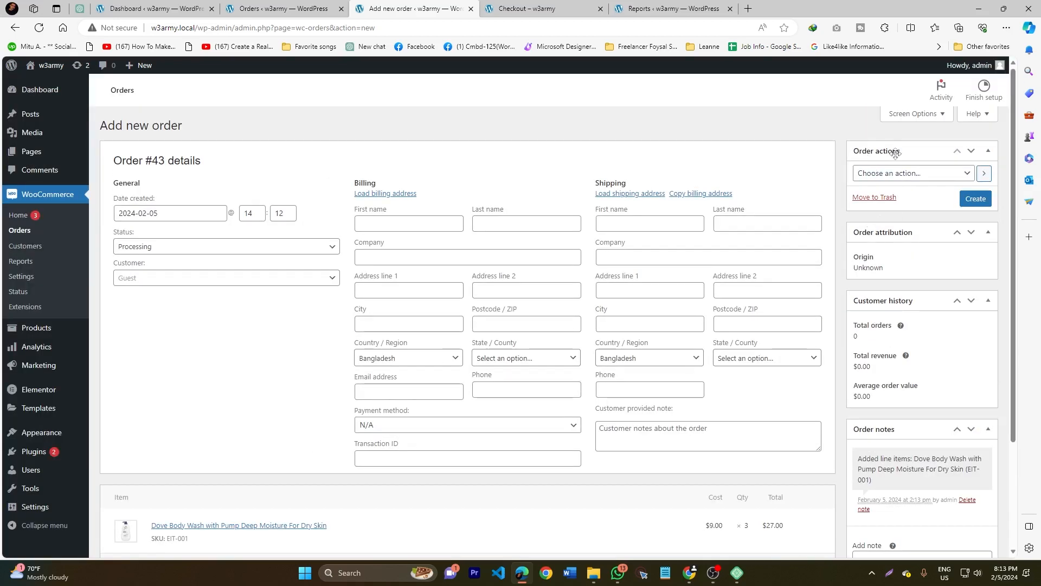
{"action": "left_click", "coordinate": [880, 176]}
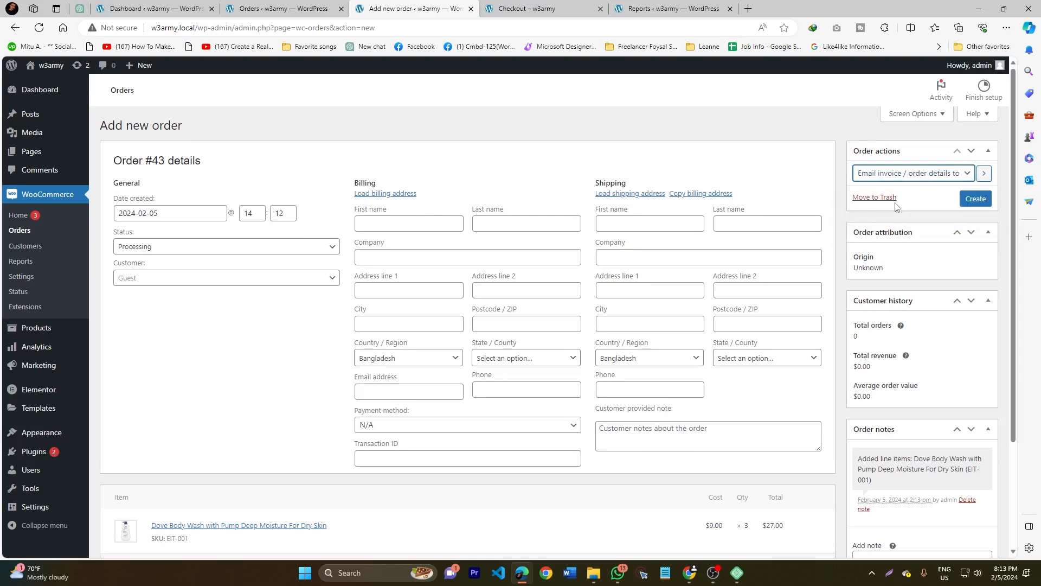
{"action": "left_click", "coordinate": [890, 202]}
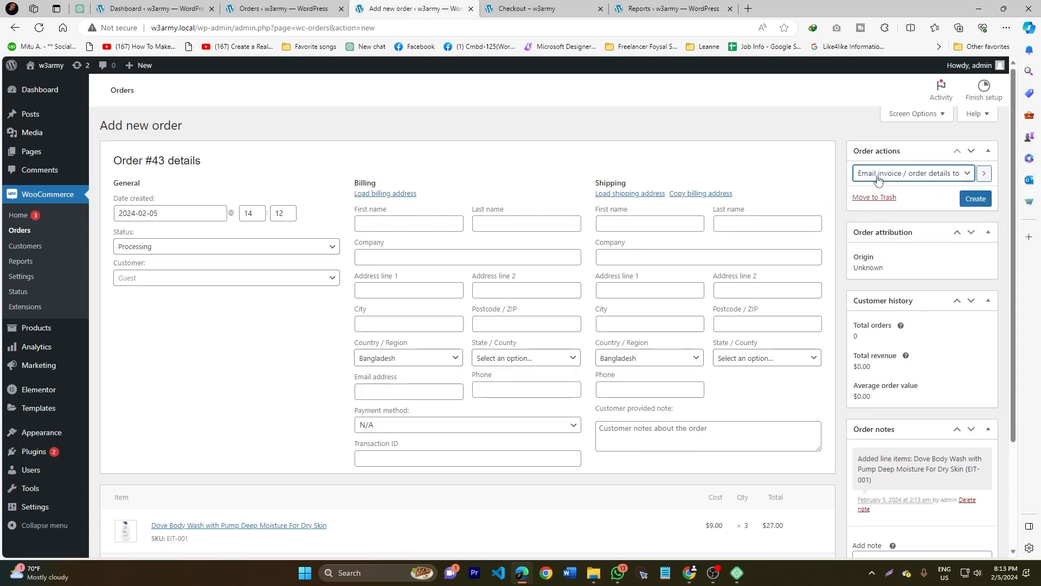
- Fill in the billing email address from the saved personal info and create the order
{"action": "left_click", "coordinate": [374, 390]}
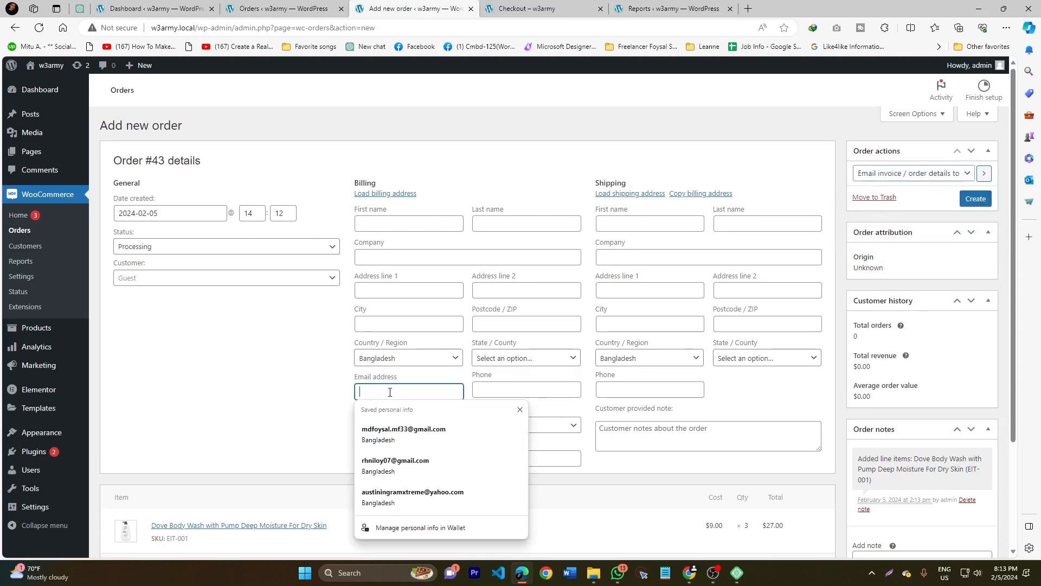
{"action": "left_click", "coordinate": [384, 498]}
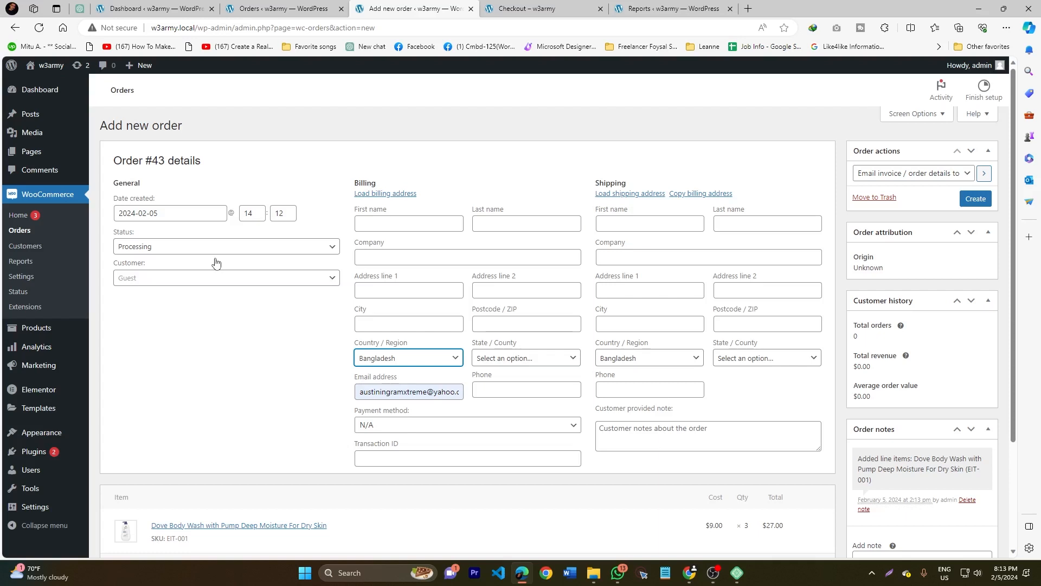
{"action": "left_click", "coordinate": [976, 199]}
- Examine the created order's totals and order notes, and activate the field for adding a note
{"action": "scroll", "coordinate": [918, 276], "scroll_direction": "down", "scroll_amount": 3}
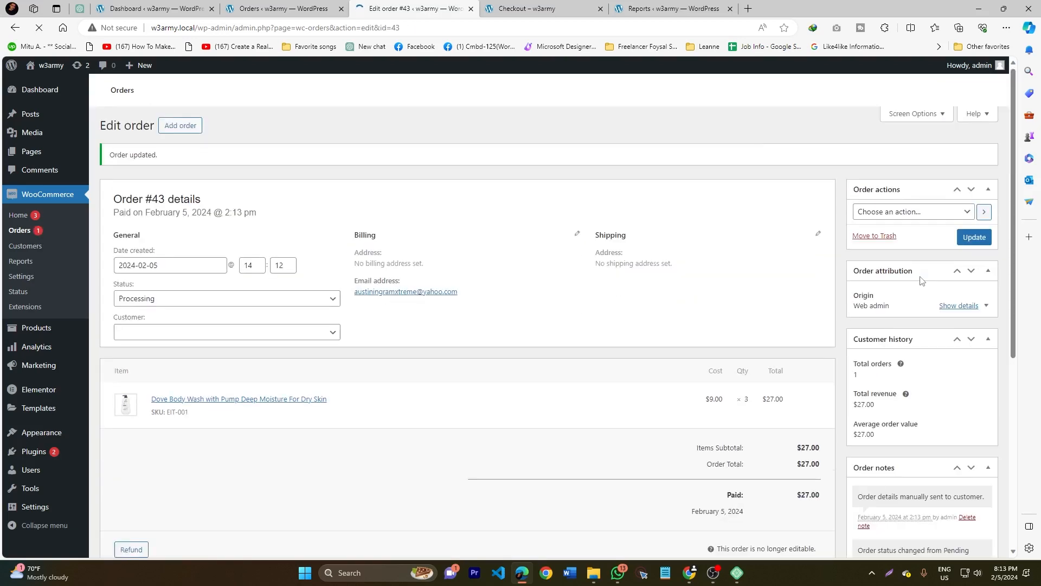
{"action": "scroll", "coordinate": [863, 294], "scroll_direction": "down", "scroll_amount": 5}
{"action": "scroll", "coordinate": [863, 294], "scroll_direction": "down", "scroll_amount": 1}
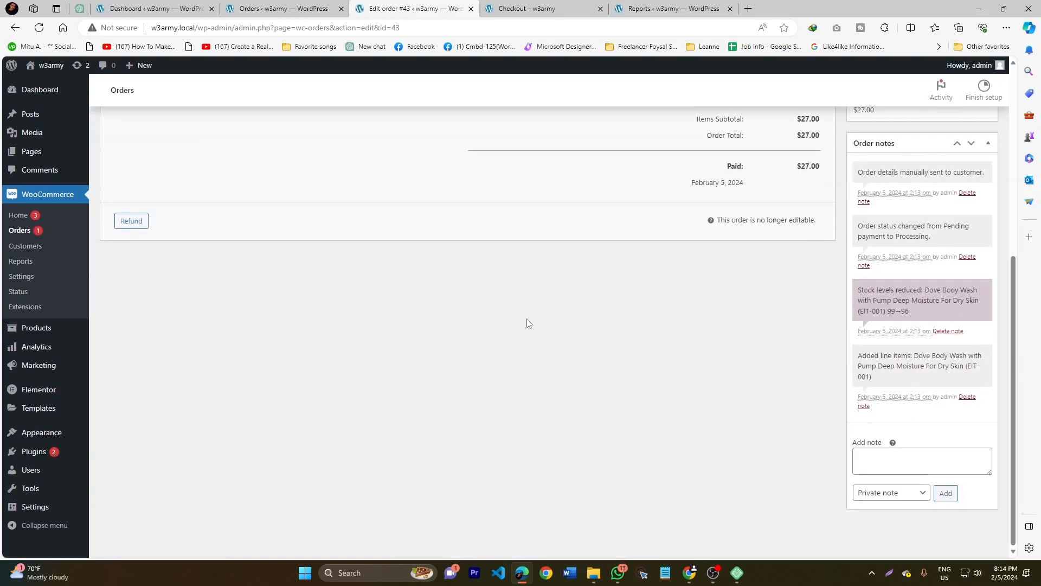
{"action": "left_click", "coordinate": [894, 461]}
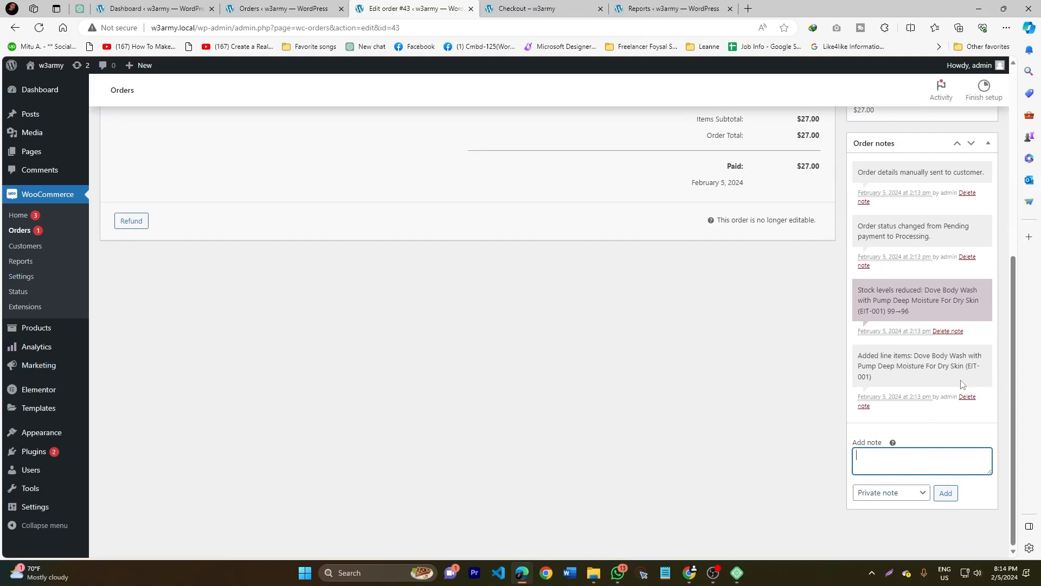
- Return to the orders list and examine the origin of the manually created order and the customer-placed order
{"action": "scroll", "coordinate": [809, 429], "scroll_direction": "up", "scroll_amount": 6}
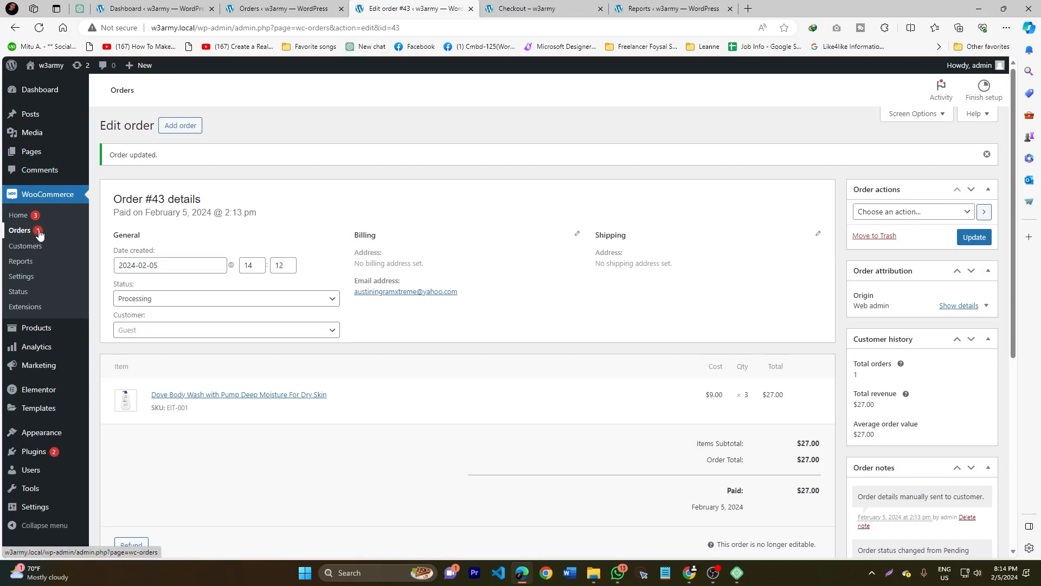
{"action": "left_click", "coordinate": [20, 231]}
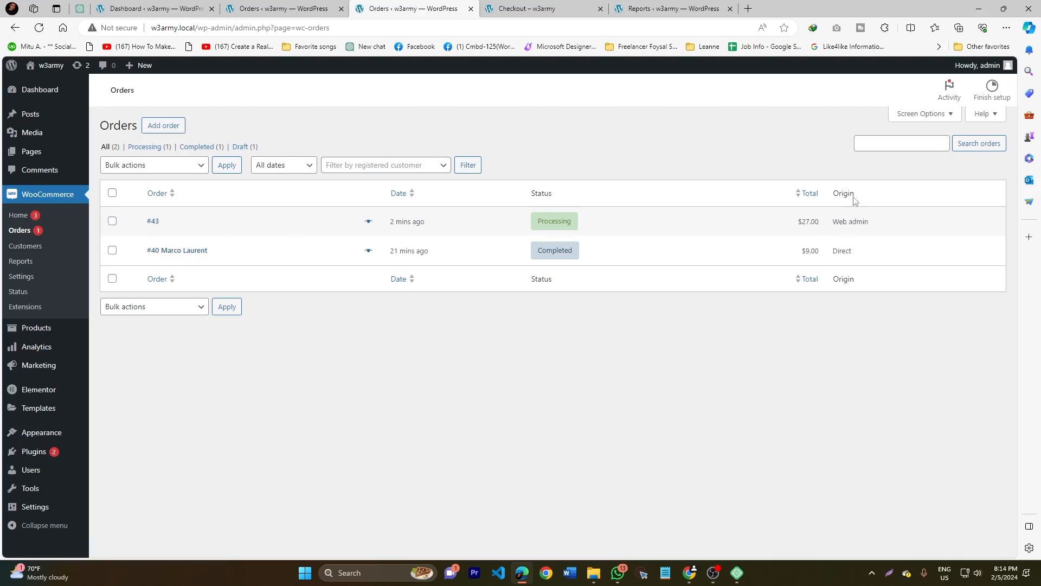
{"action": "left_click_drag", "start_coordinate": [832, 222], "coordinate": [830, 257]}
{"action": "left_click", "coordinate": [766, 333]}
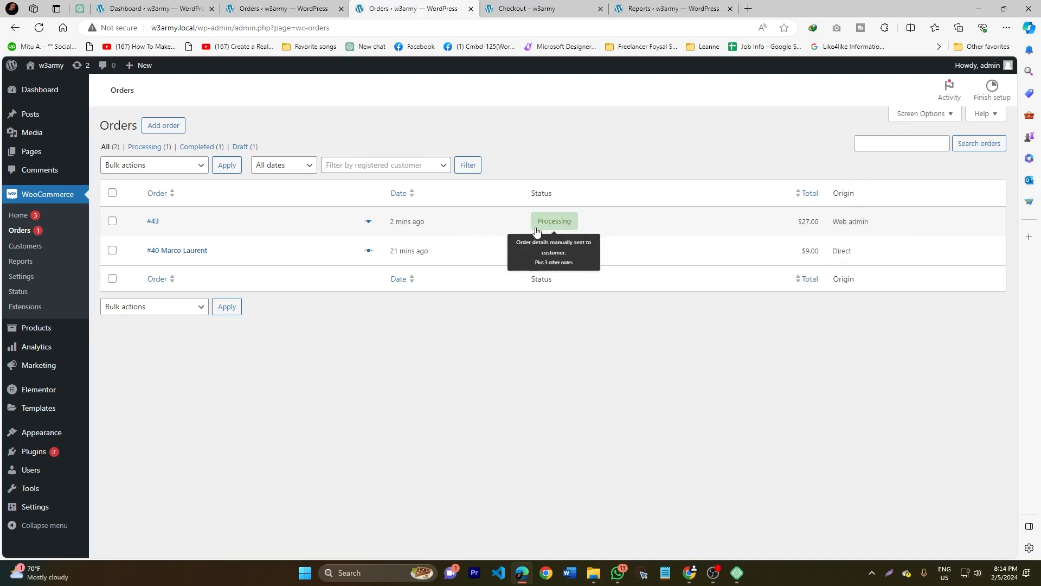
- Open the manually created $27.00 order, set its status to Completed and update the order
{"action": "left_click", "coordinate": [273, 223]}
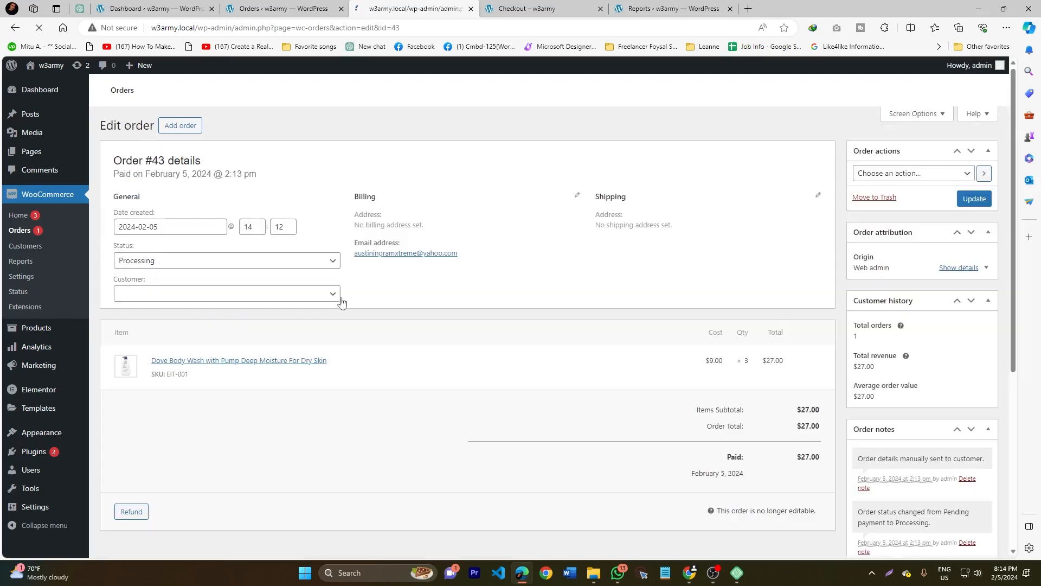
{"action": "left_click", "coordinate": [136, 265]}
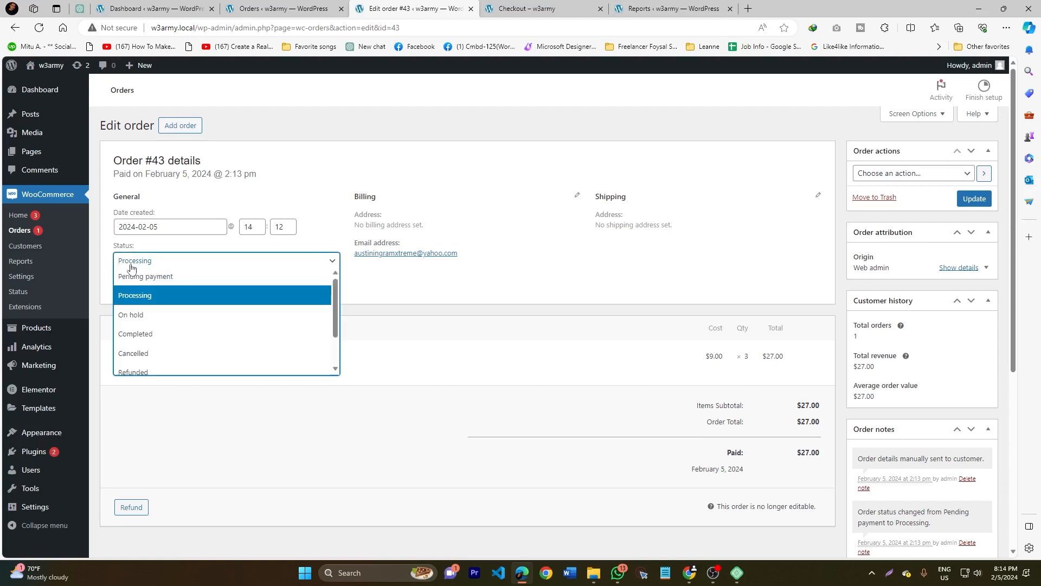
{"action": "left_click", "coordinate": [149, 341]}
{"action": "left_click", "coordinate": [973, 200]}
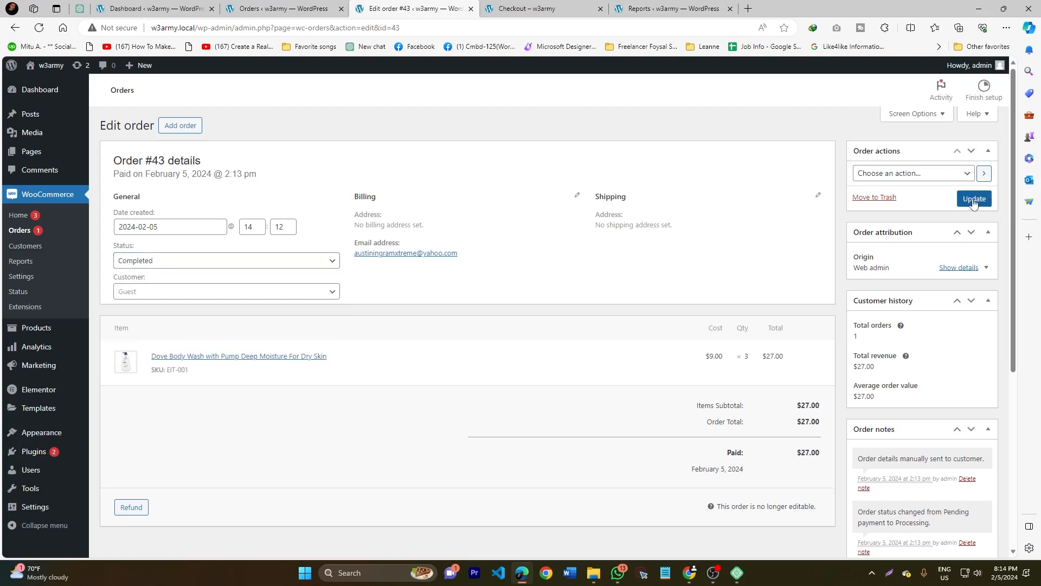